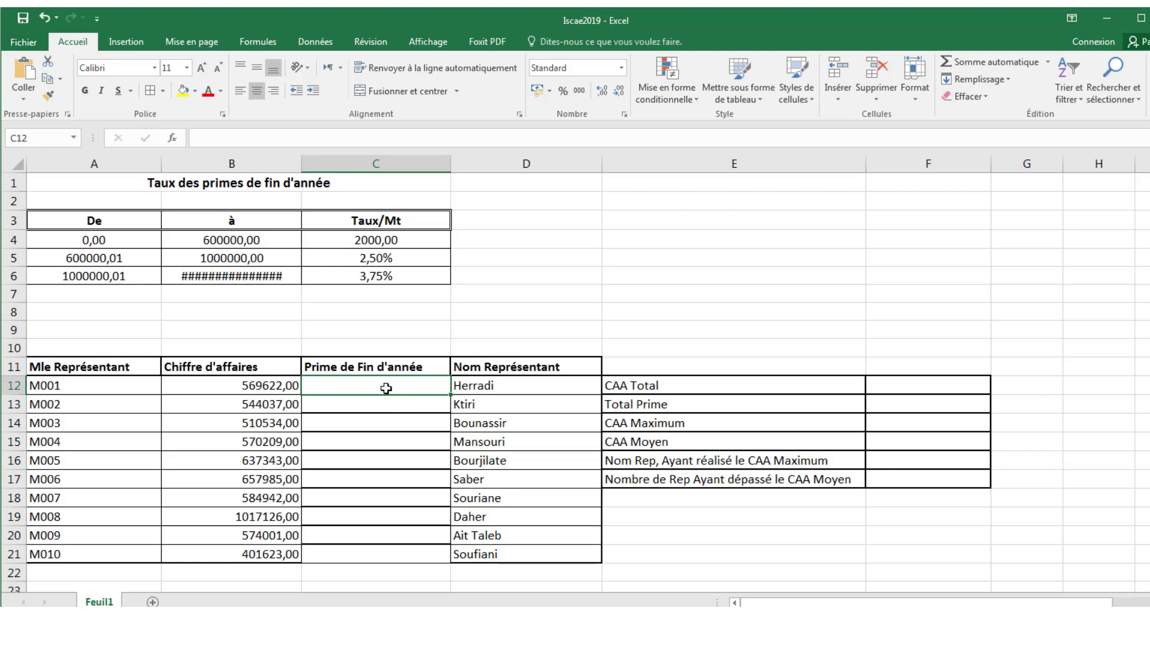
# - Start an SI formula in cell C12 for the first representative's year-end bonus
pyautogui.click(267, 390)
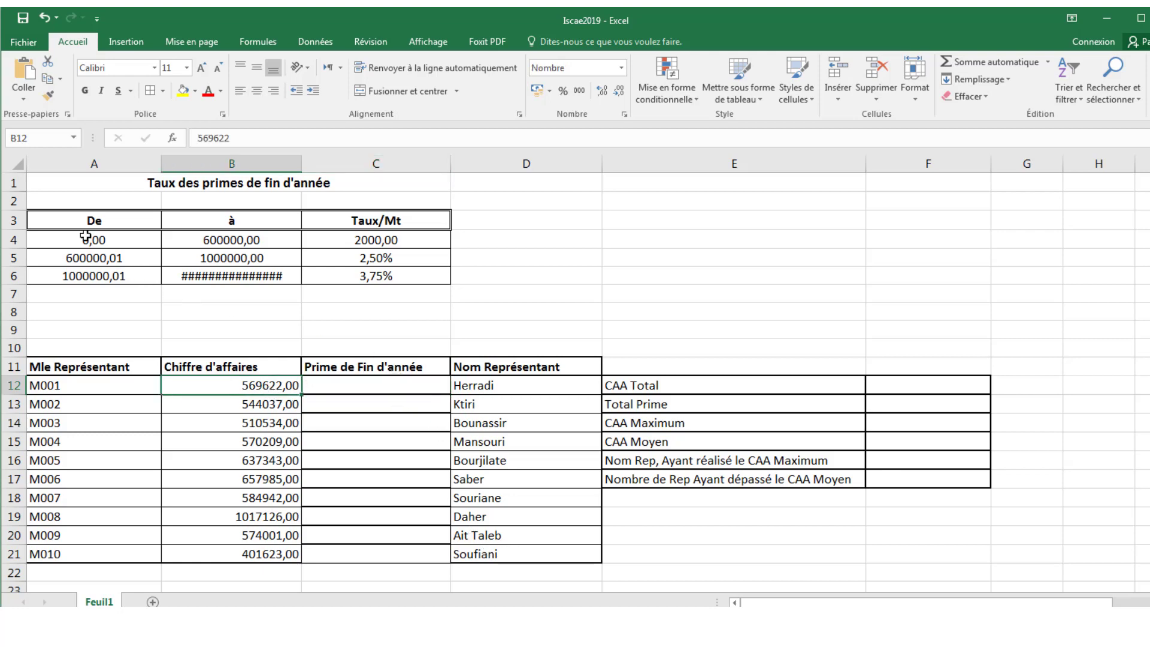
pyautogui.moveTo(90, 239); pyautogui.dragTo(208, 246)
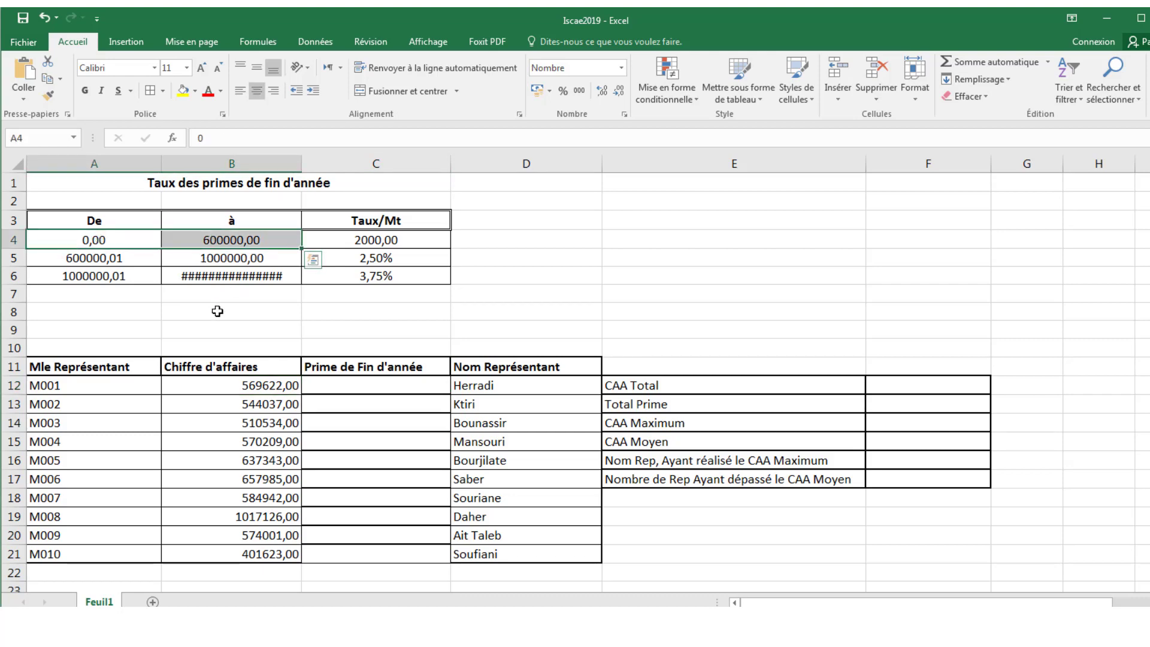
pyautogui.doubleClick(326, 388)
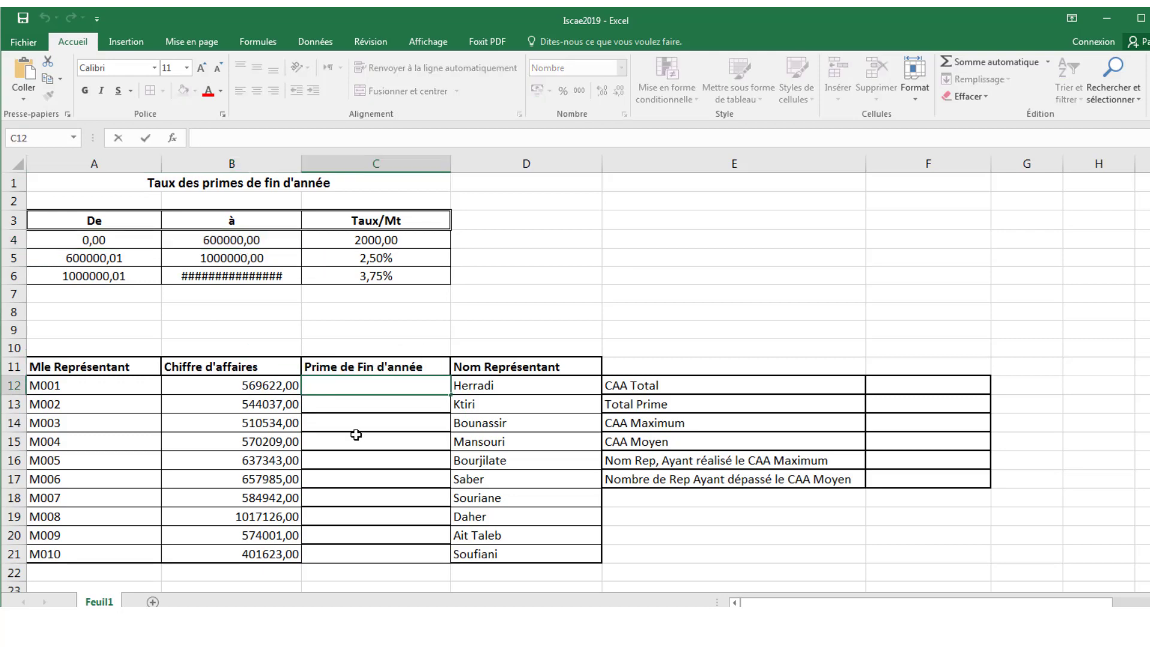
pyautogui.write('=')
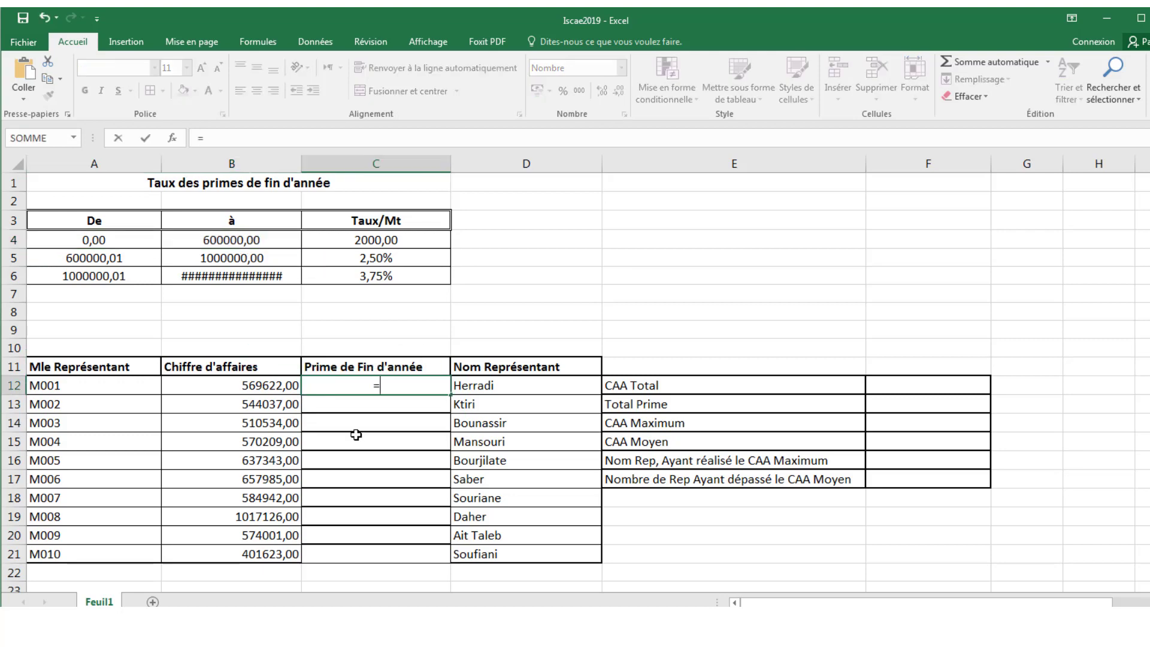
pyautogui.write('si(')
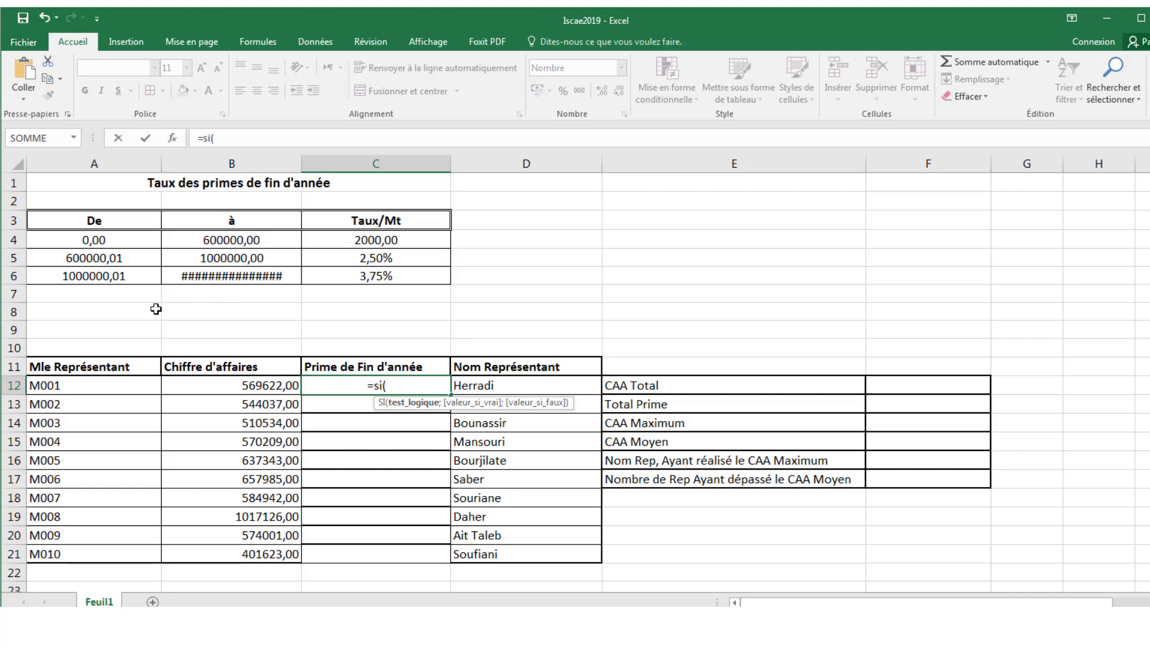
pyautogui.click(126, 276)
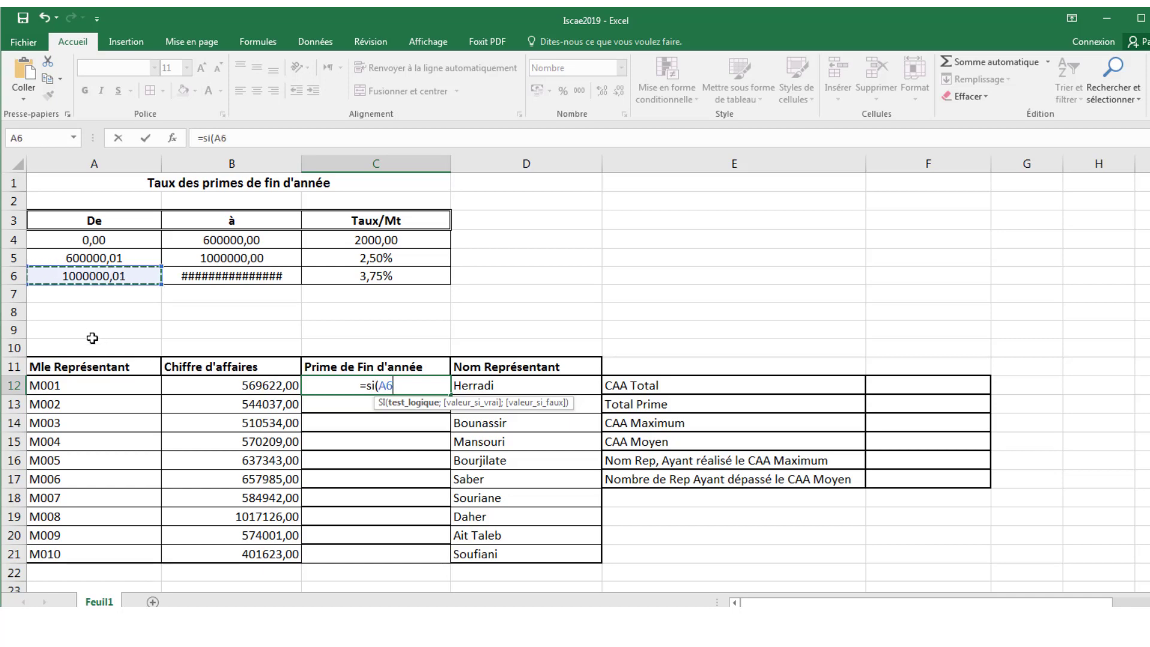
pyautogui.write('>')
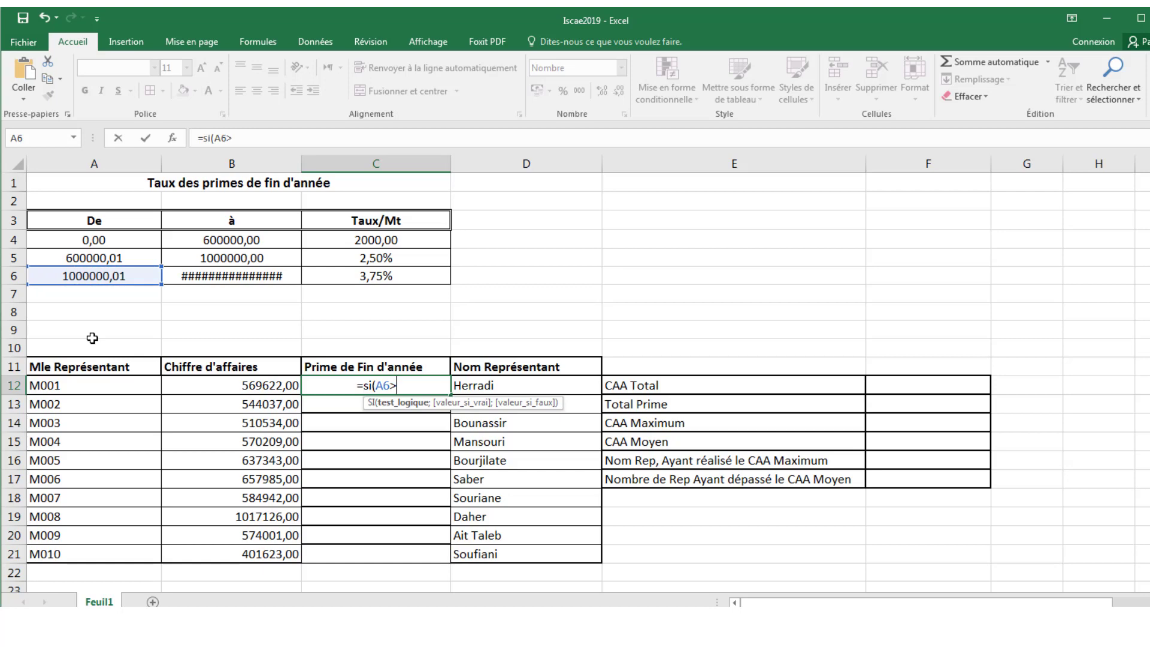
pyautogui.click(257, 388)
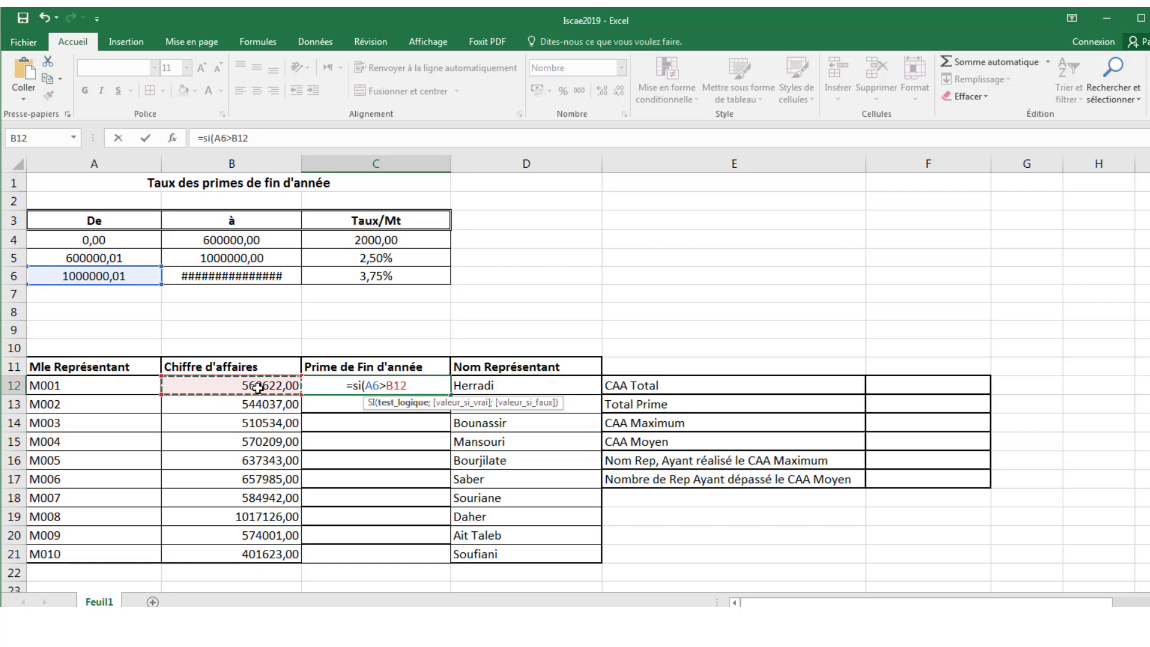
pyautogui.press('BackSpace')
pyautogui.press('BackSpace')
pyautogui.press('BackSpace')
pyautogui.press('BackSpace')
pyautogui.press('BackSpace')
pyautogui.press('BackSpace')
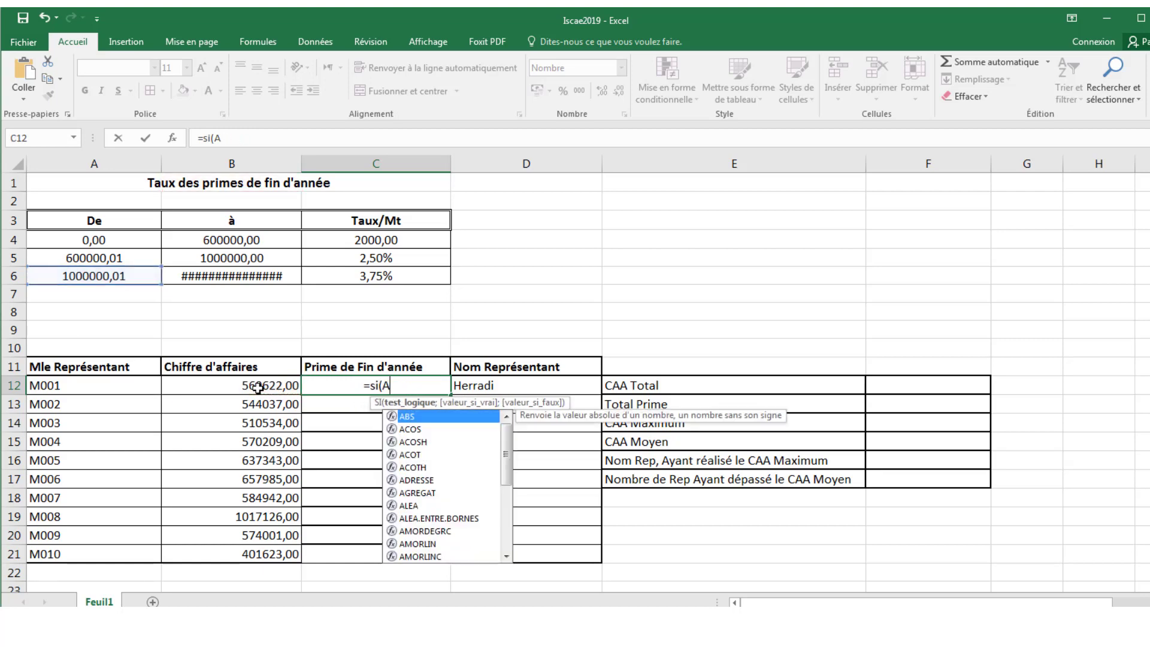
# - Enter the test B12>A6 in the SI formula, with C6*B12 as the value if true
pyautogui.click(257, 388)
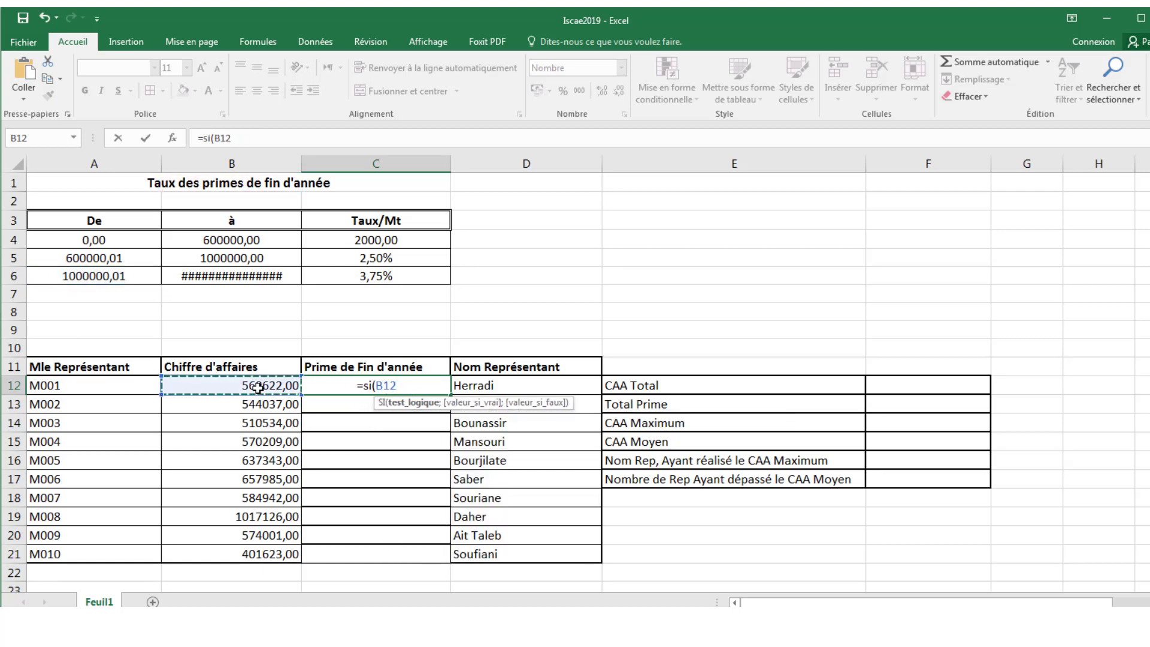
pyautogui.write('>')
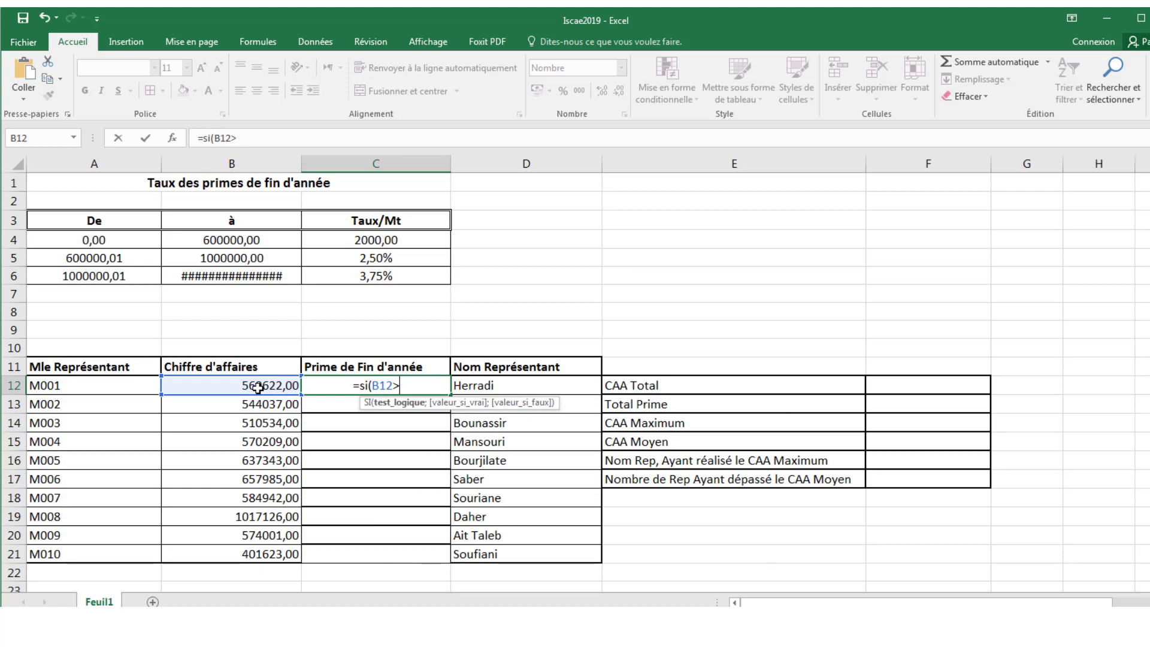
pyautogui.click(98, 276)
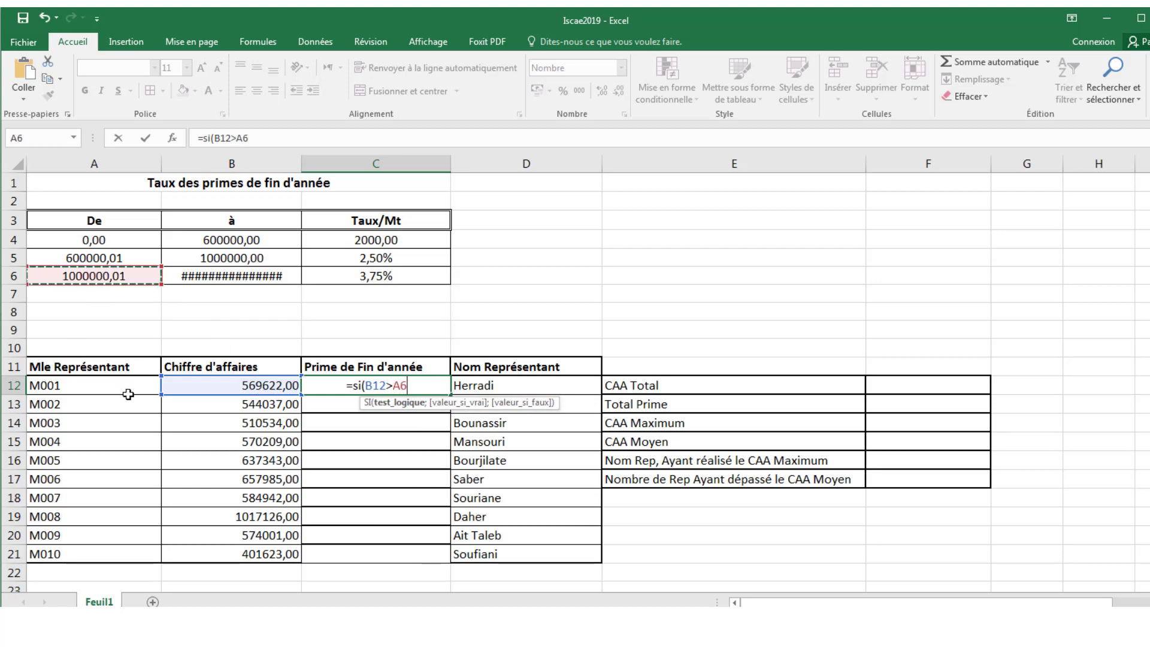
pyautogui.write(';')
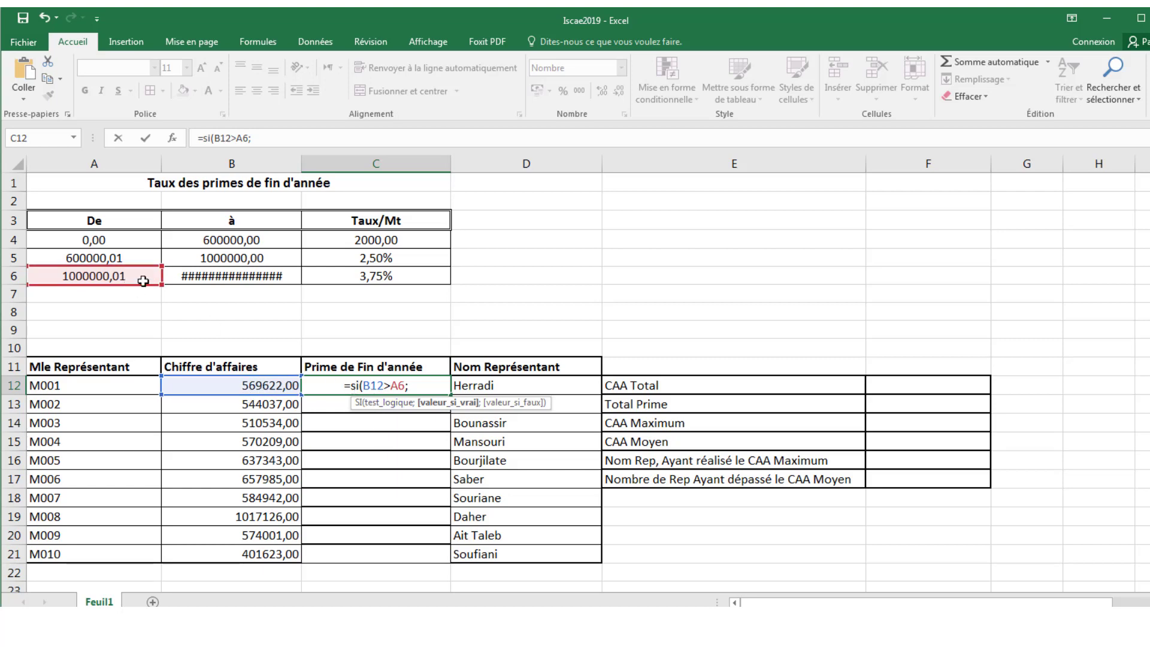
pyautogui.click(368, 278)
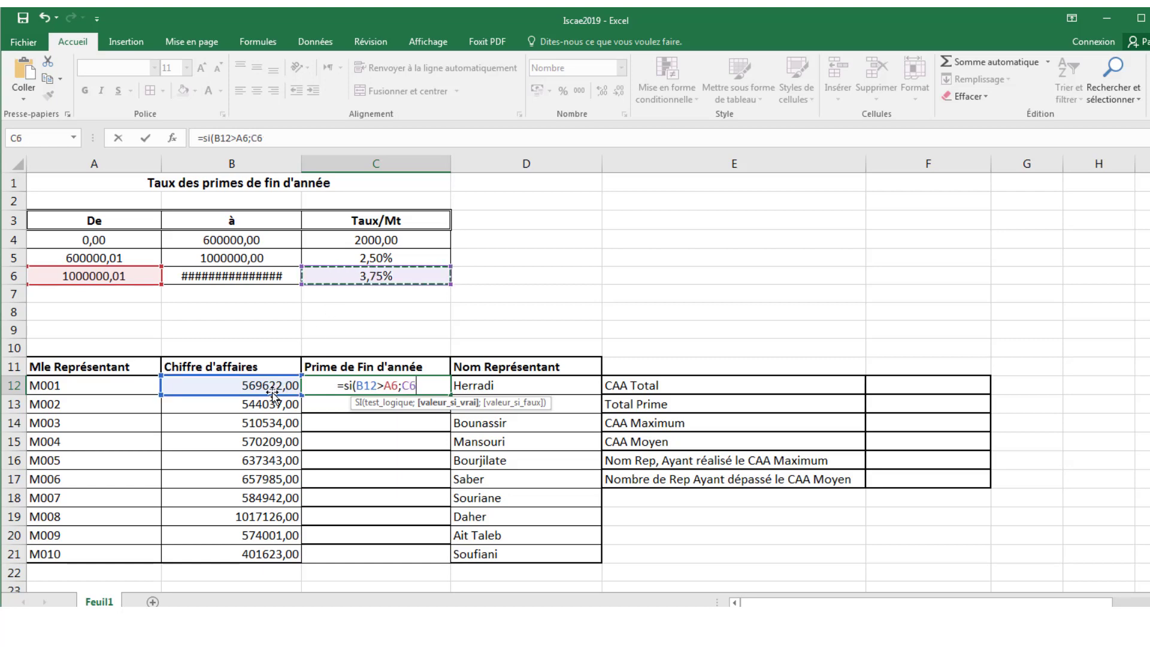
pyautogui.write('*')
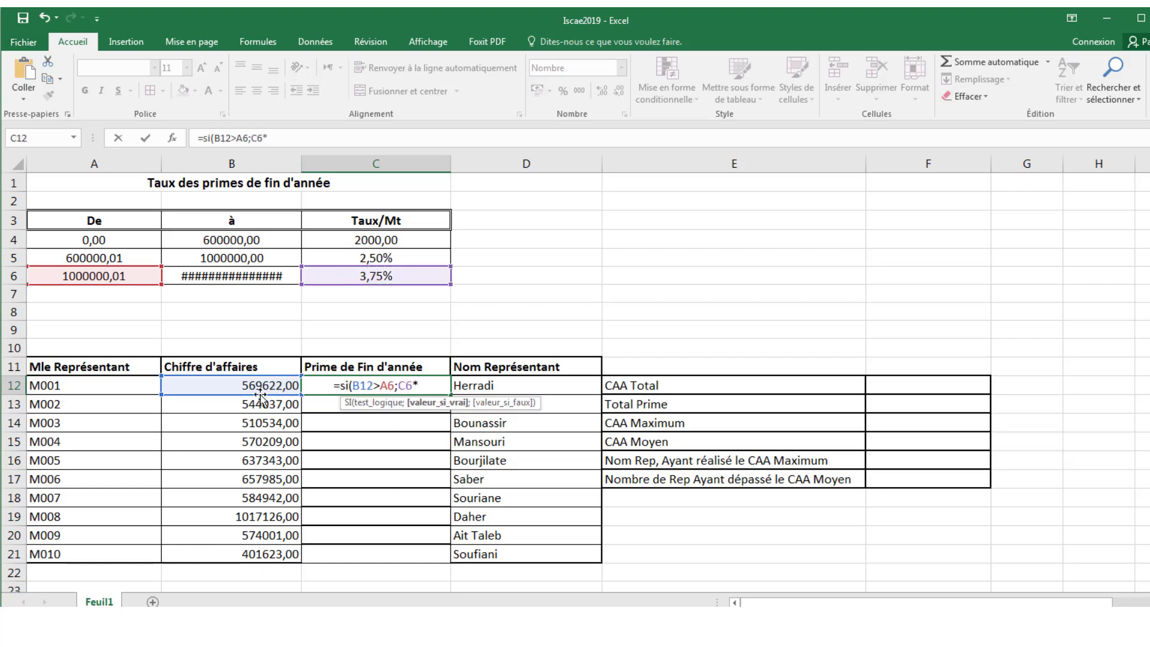
pyautogui.click(270, 386)
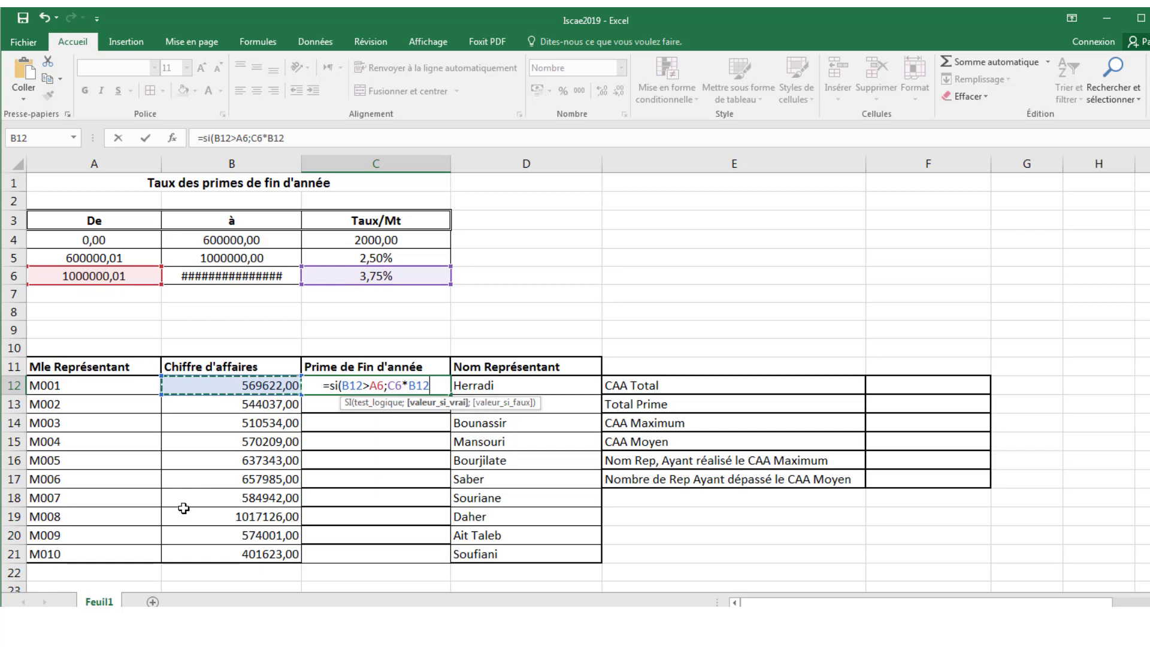
# - Nest a second SI as the value if false, with the test B12>=A5
pyautogui.write(';')
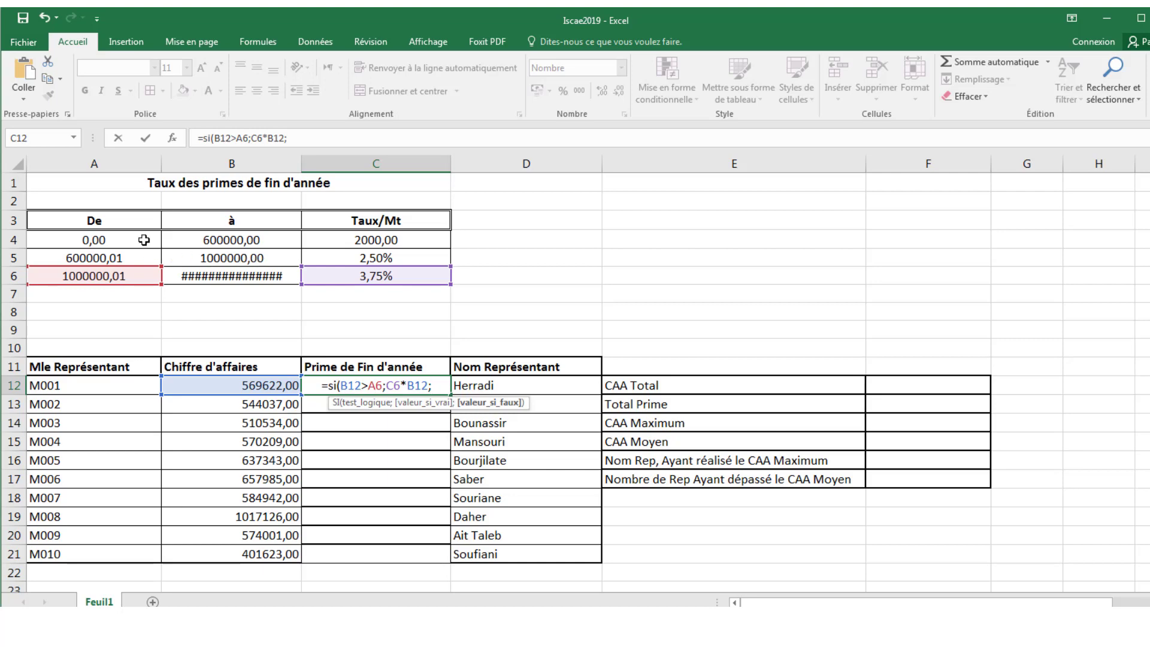
pyautogui.write('si')
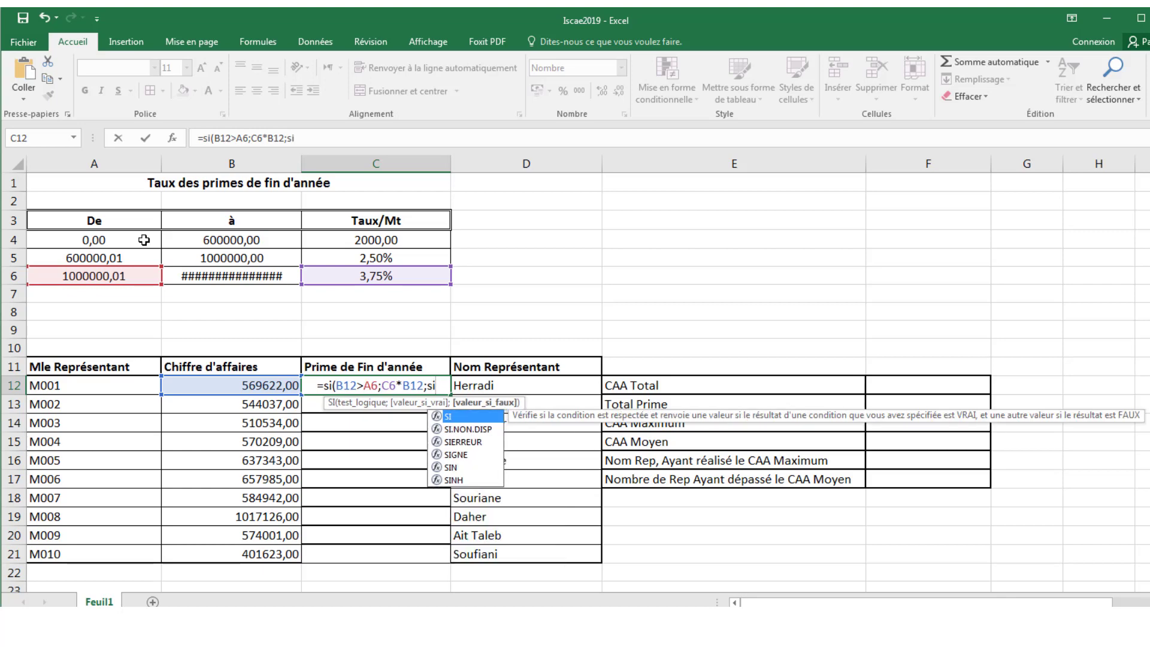
pyautogui.write('(')
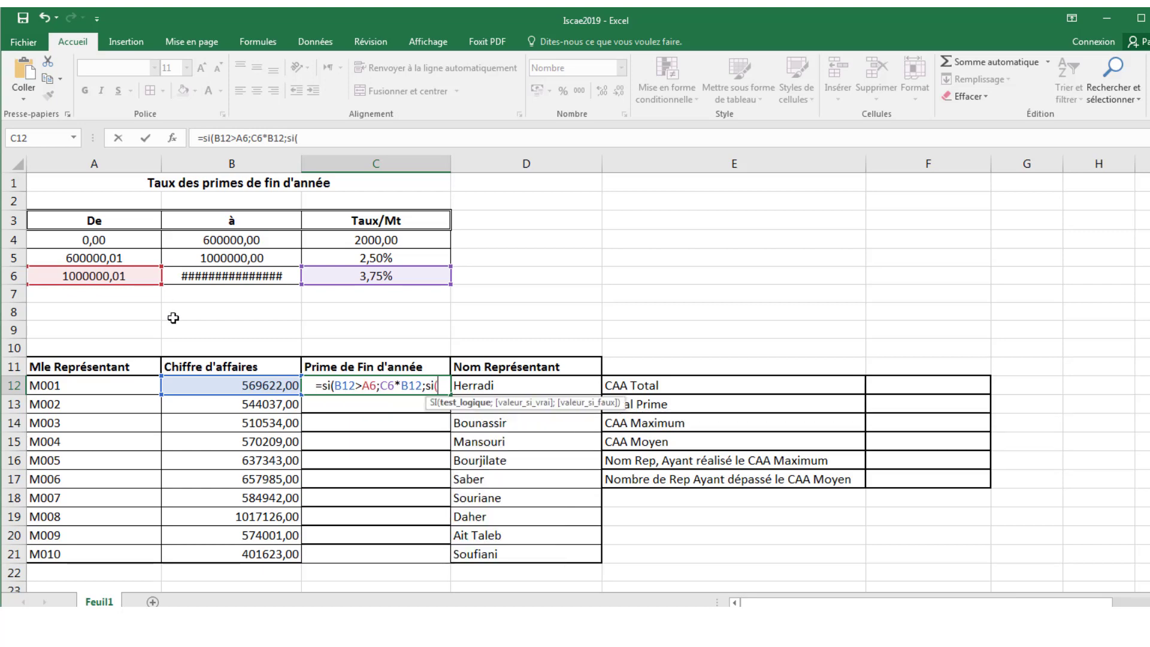
pyautogui.click(250, 388)
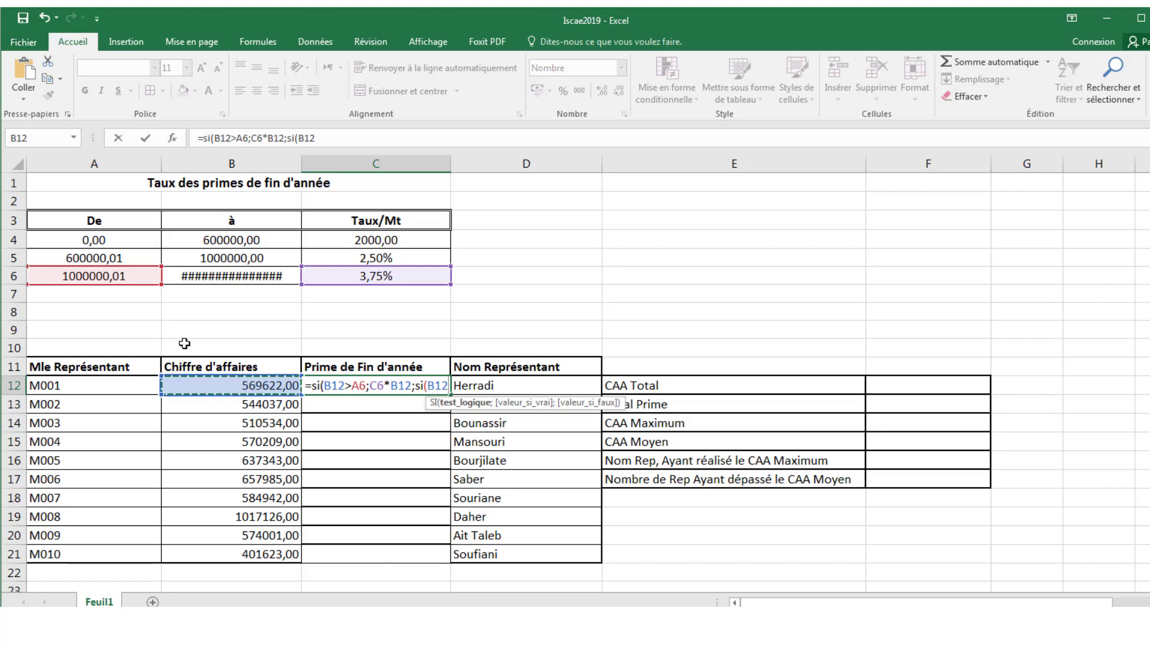
pyautogui.write('>')
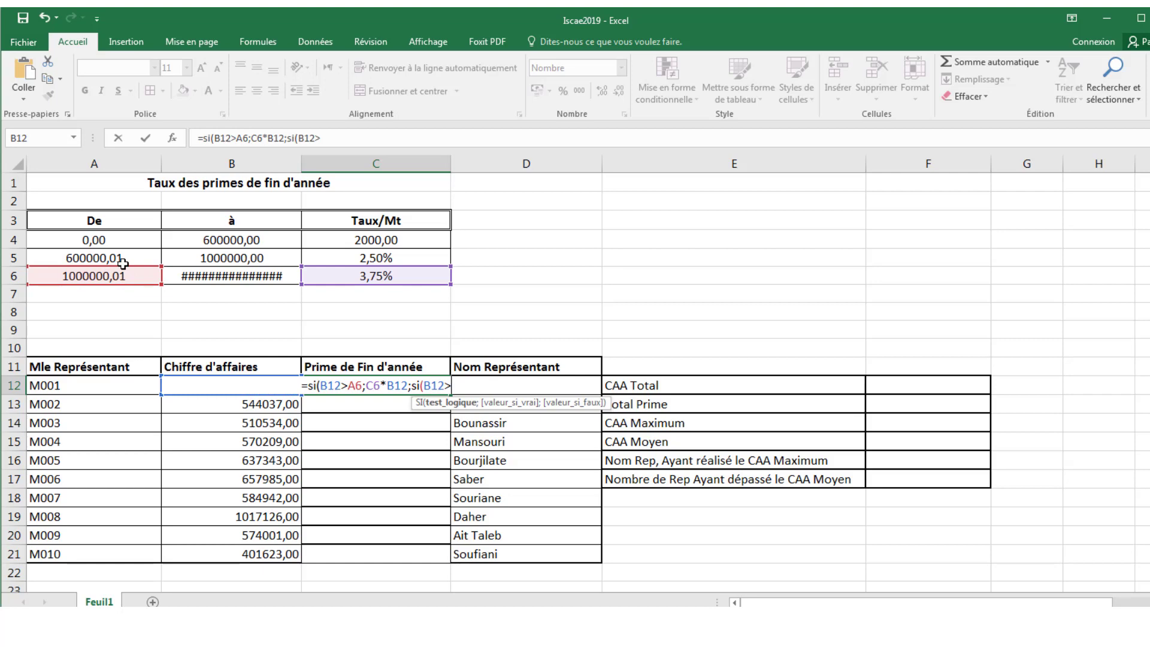
pyautogui.write('=')
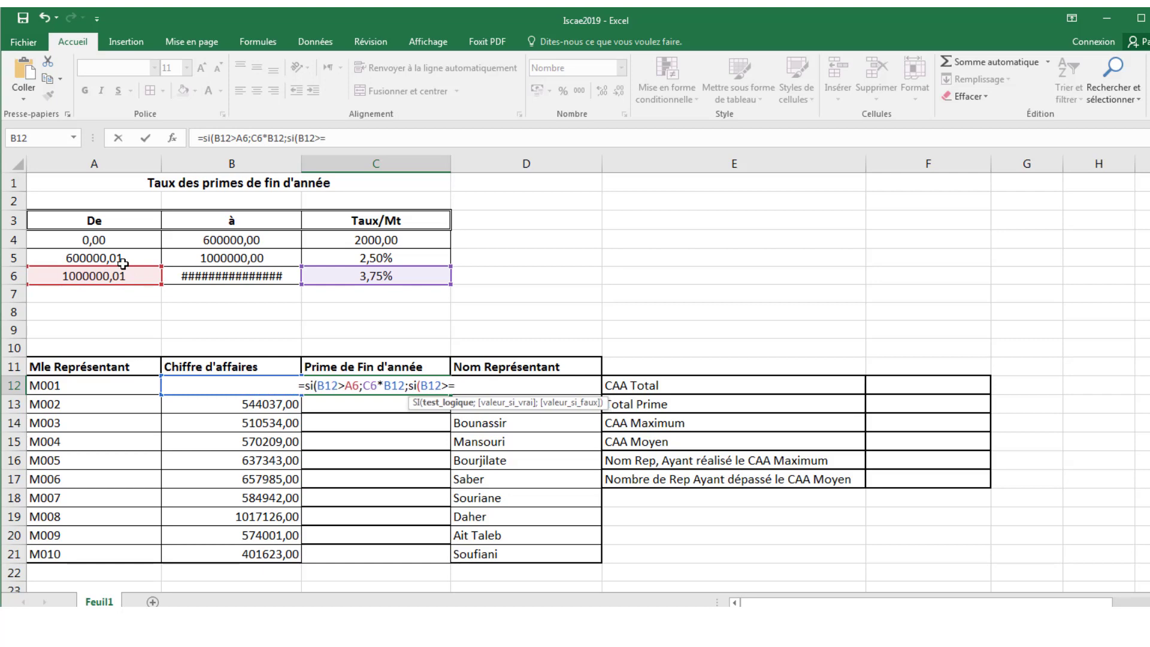
pyautogui.click(88, 259)
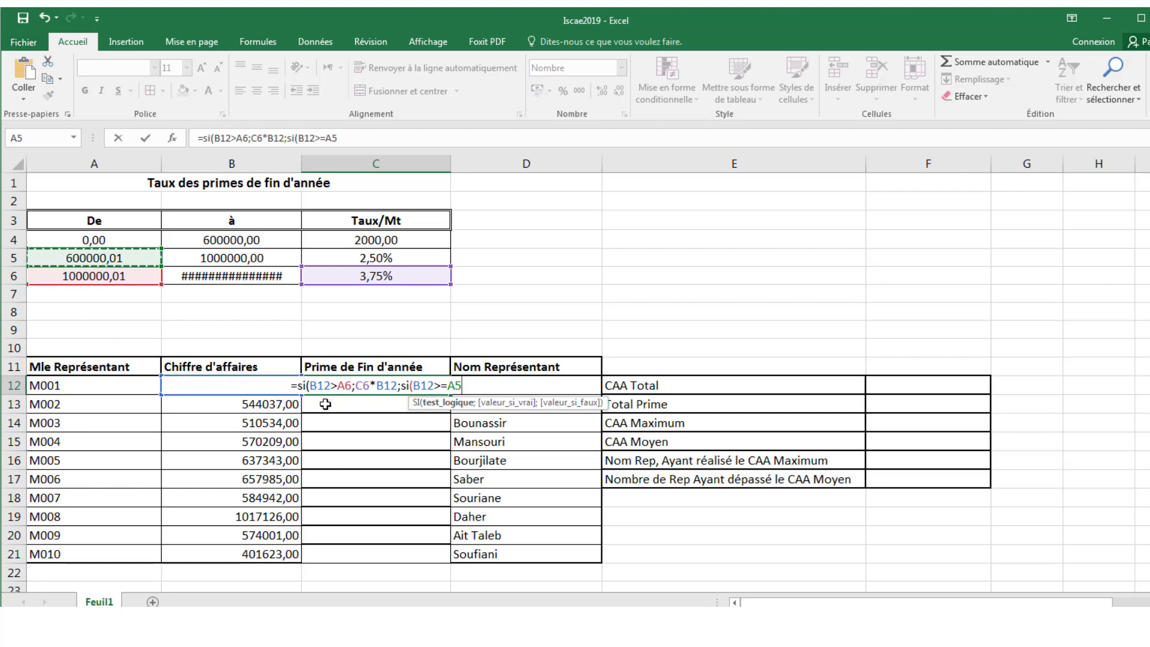
# - Change the first SI's comparison to greater than or equal, so its test reads B12>=A6
pyautogui.click(338, 385)
pyautogui.write('=')
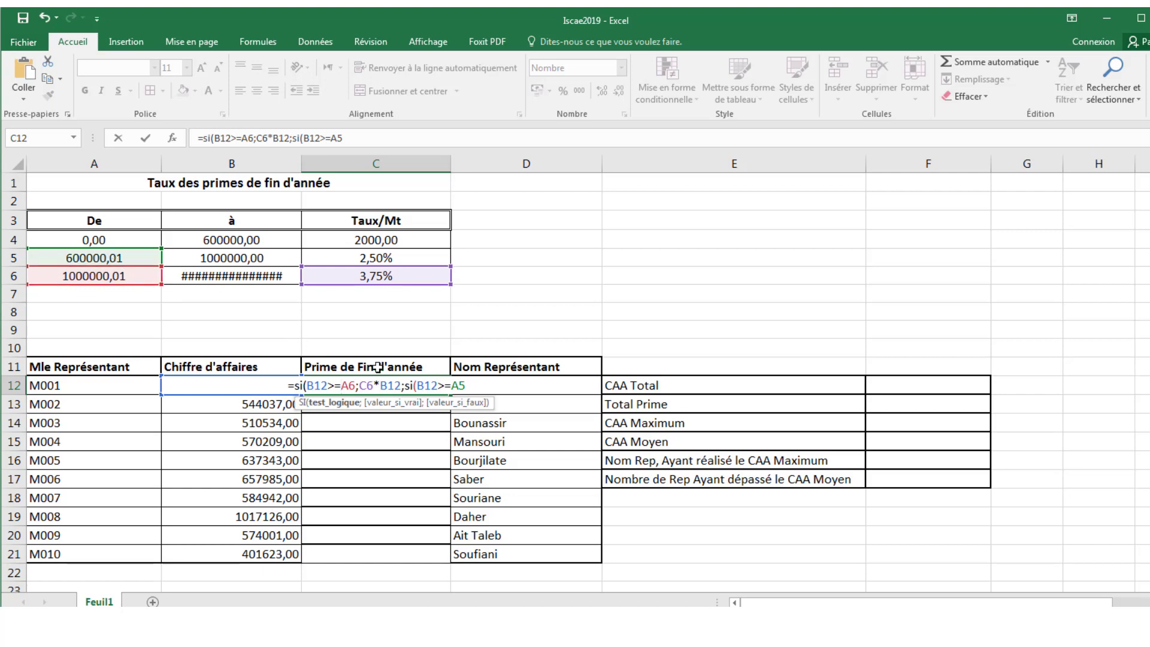
pyautogui.click(470, 385)
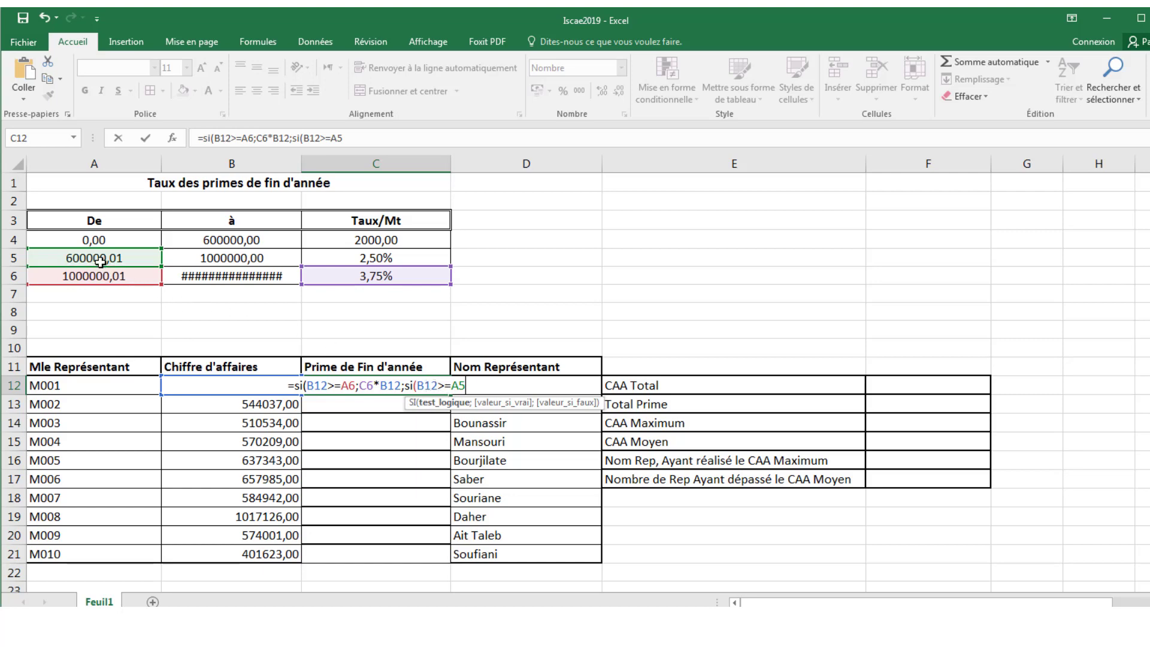
# - Complete the nested SI with C5*B12 if true and 2000 if false, closing both functions' parentheses
pyautogui.write(';')
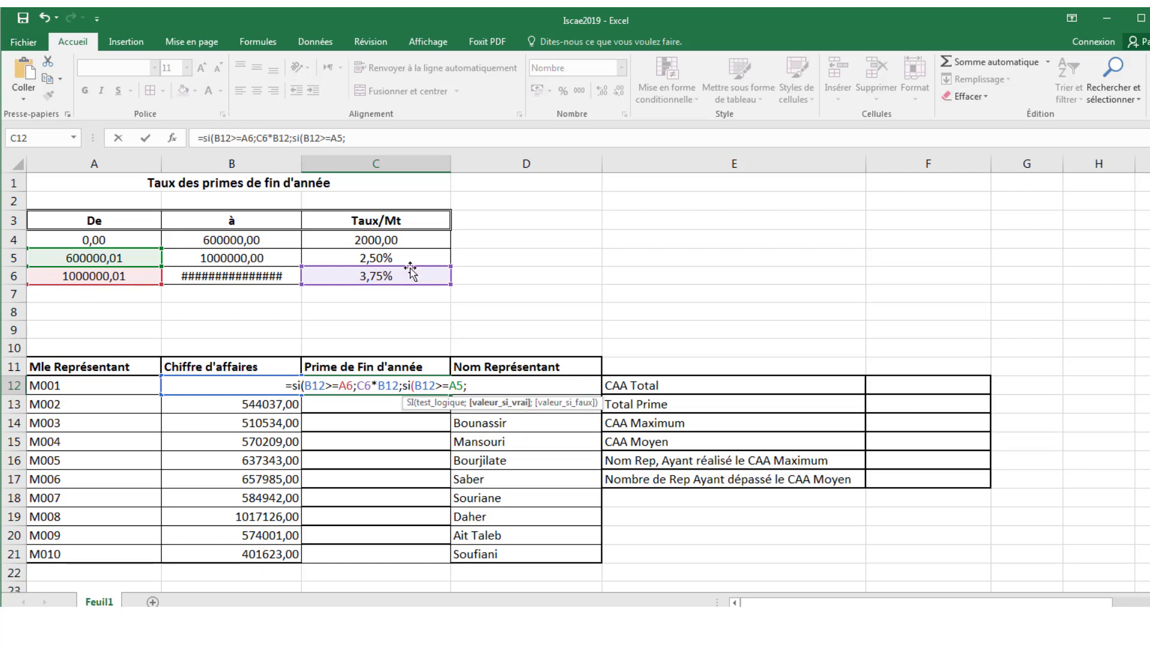
pyautogui.click(390, 260)
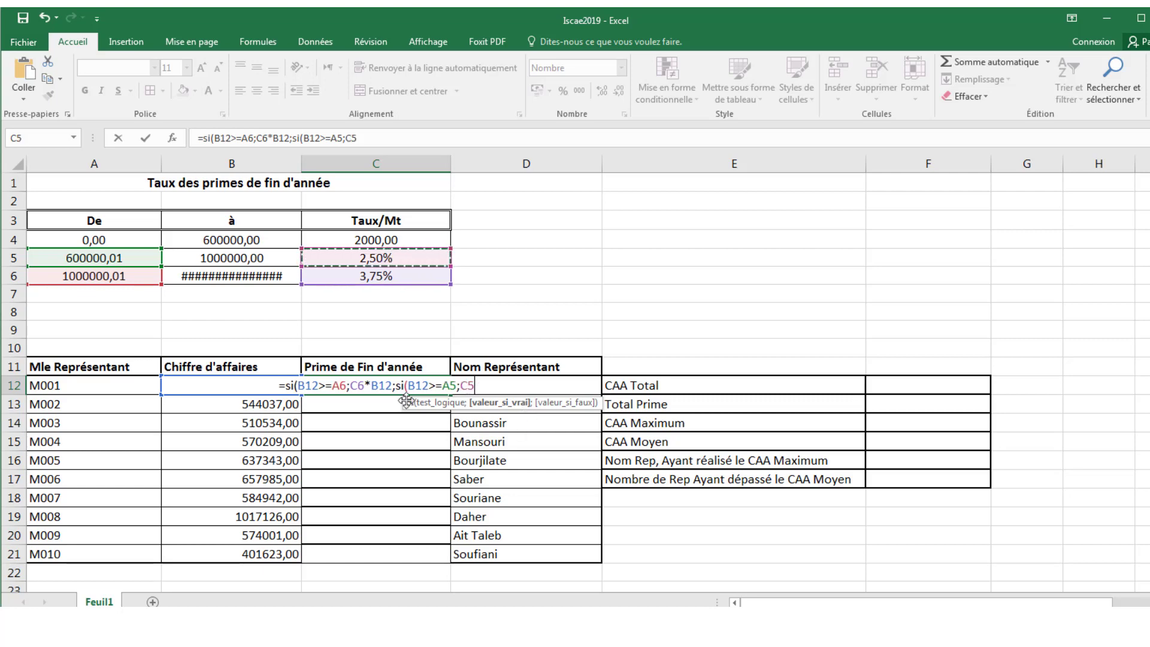
pyautogui.write('*')
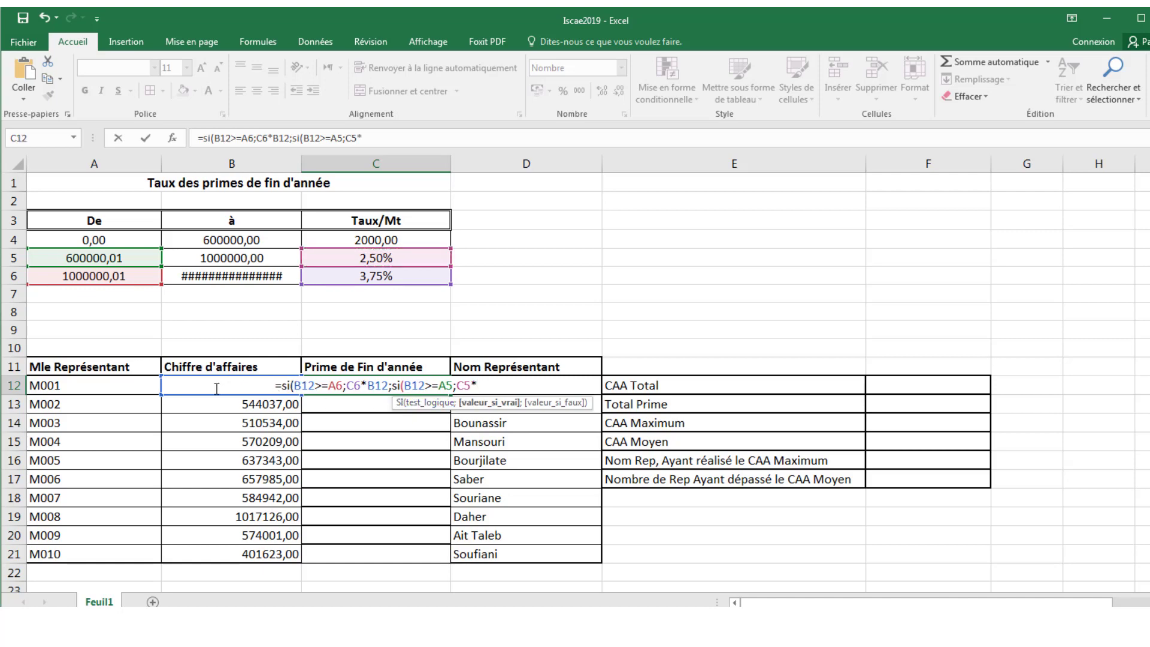
pyautogui.write('B12')
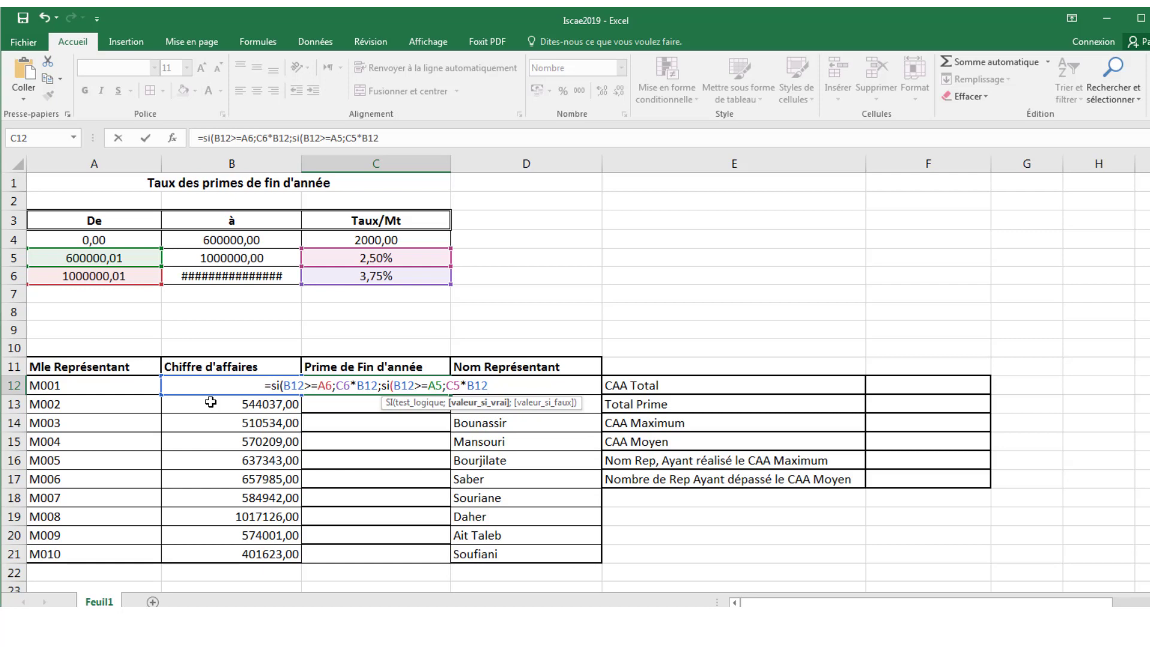
pyautogui.write(';')
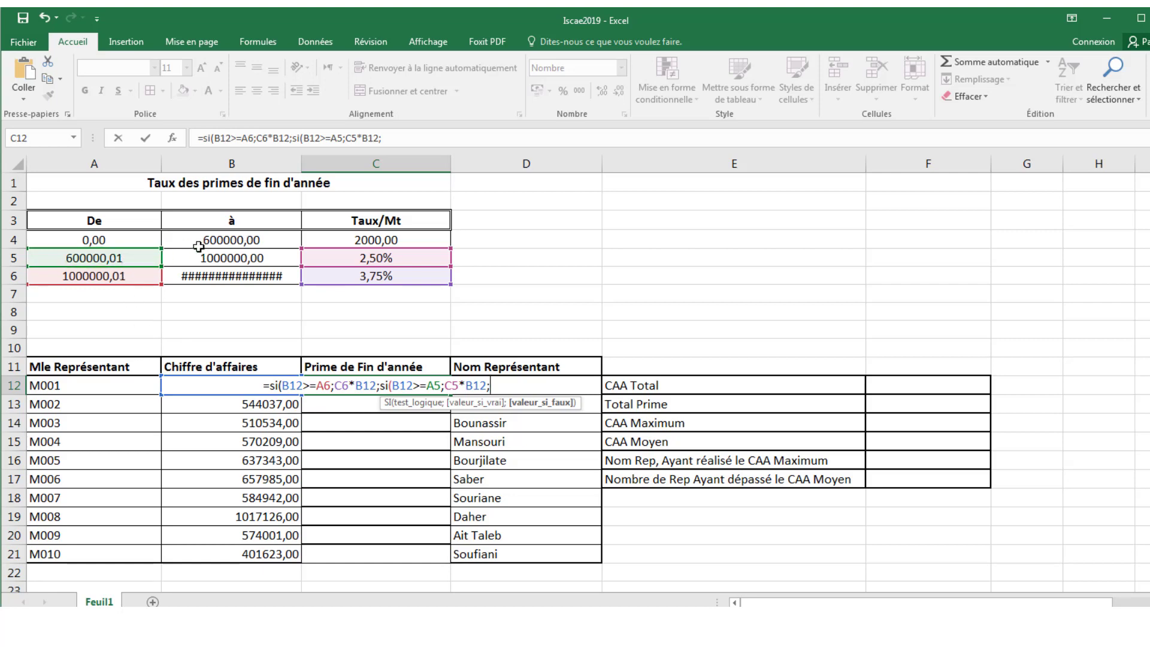
pyautogui.write('2000')
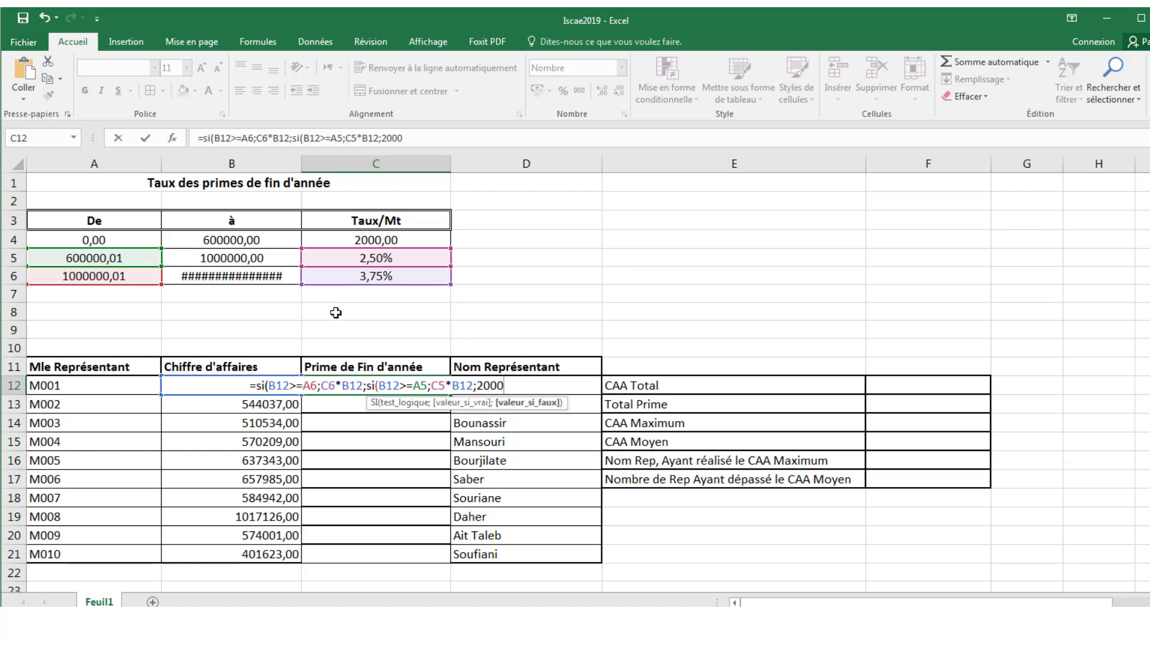
pyautogui.write(')')
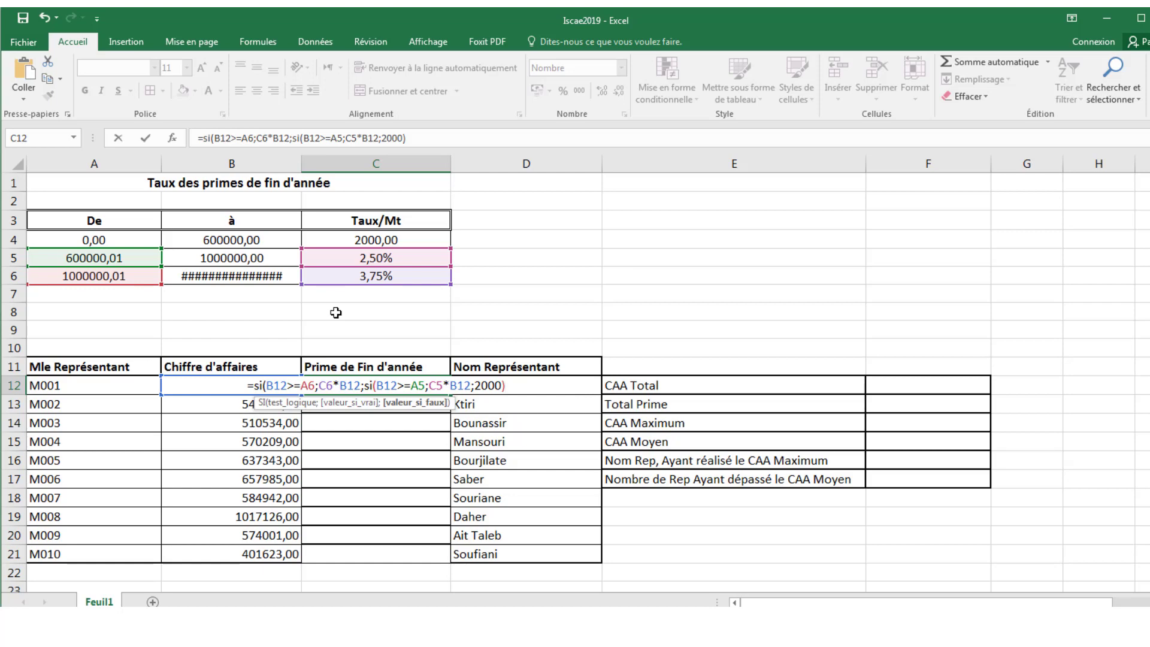
pyautogui.write(')')
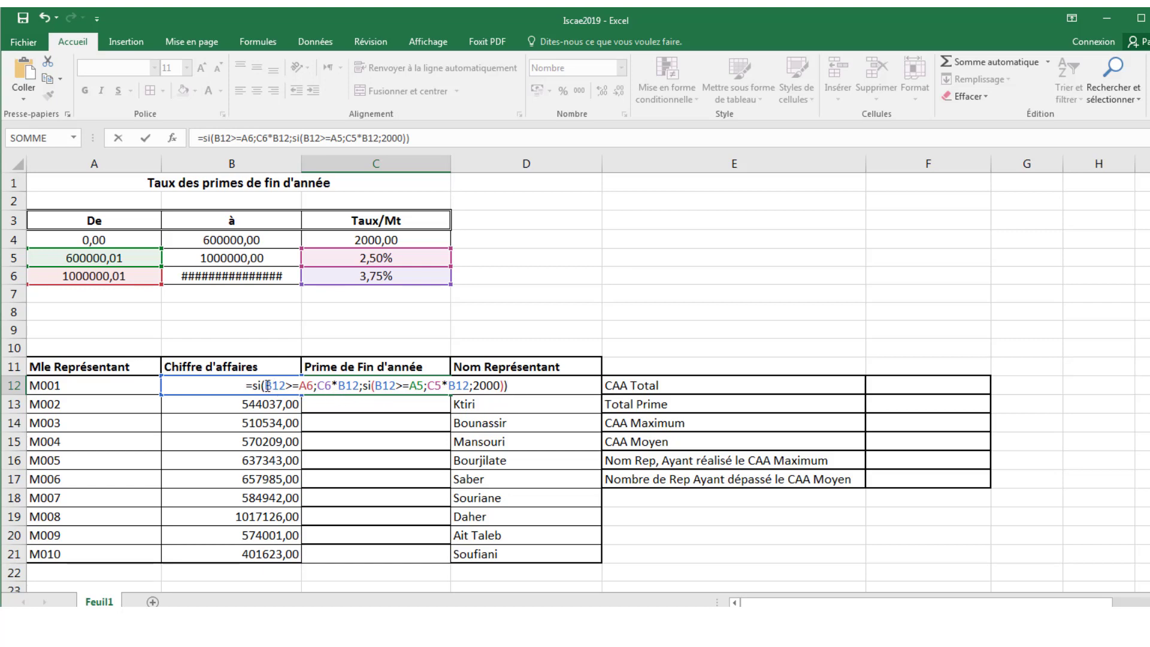
pyautogui.moveTo(267, 385); pyautogui.dragTo(286, 385)
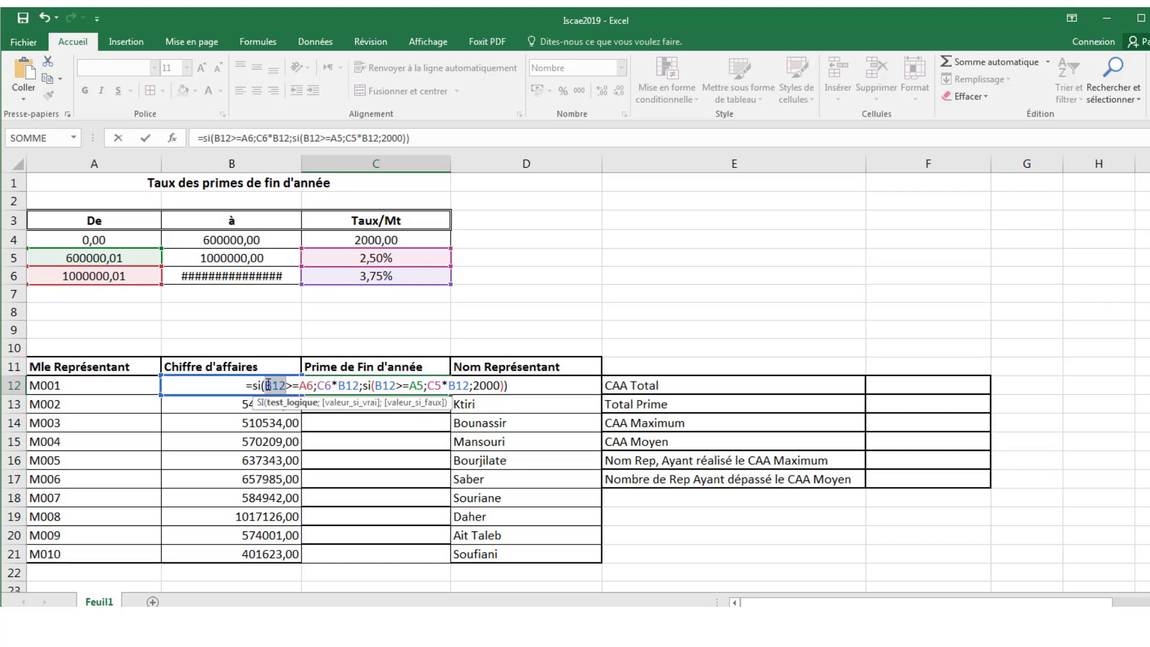
pyautogui.click(267, 384)
pyautogui.moveTo(267, 384); pyautogui.dragTo(493, 384)
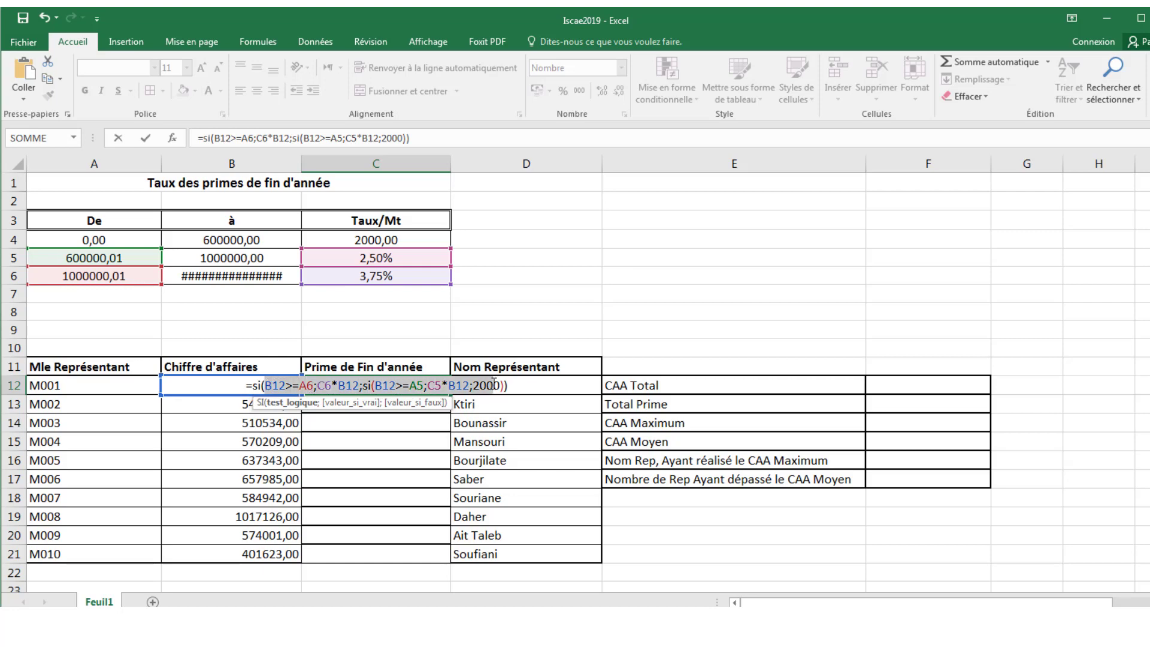
pyautogui.moveTo(494, 384); pyautogui.dragTo(493, 384)
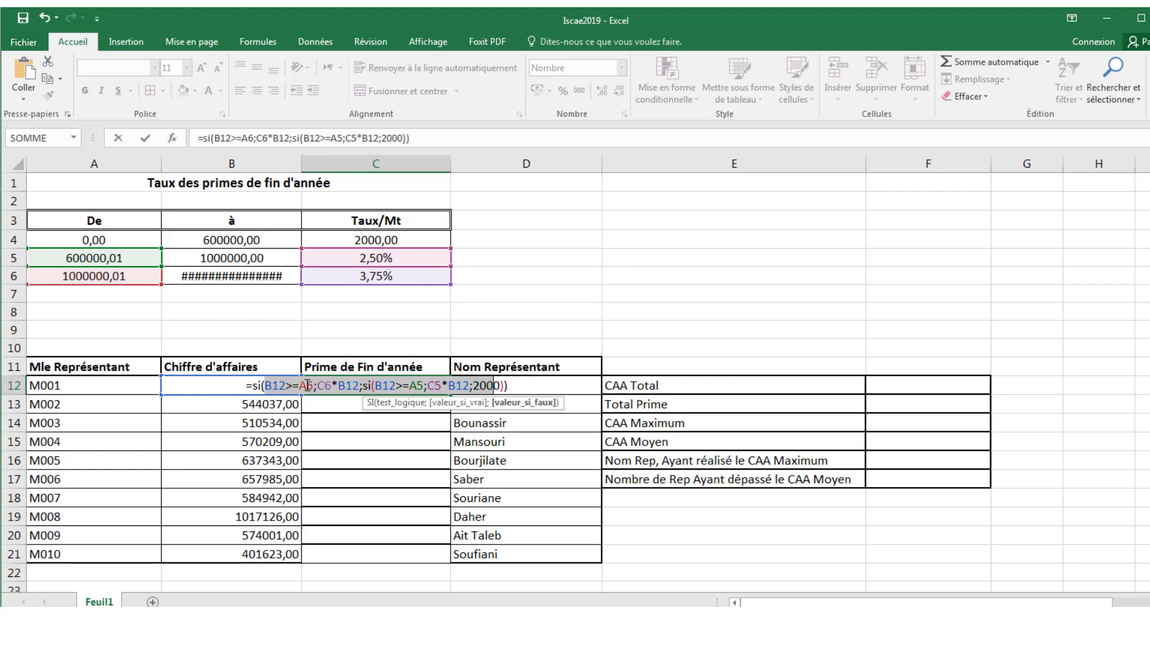
# - Lock the rate-table row references in the C12 formula as A$6, C$6, A$5 and C$5, and validate it
pyautogui.click(306, 385)
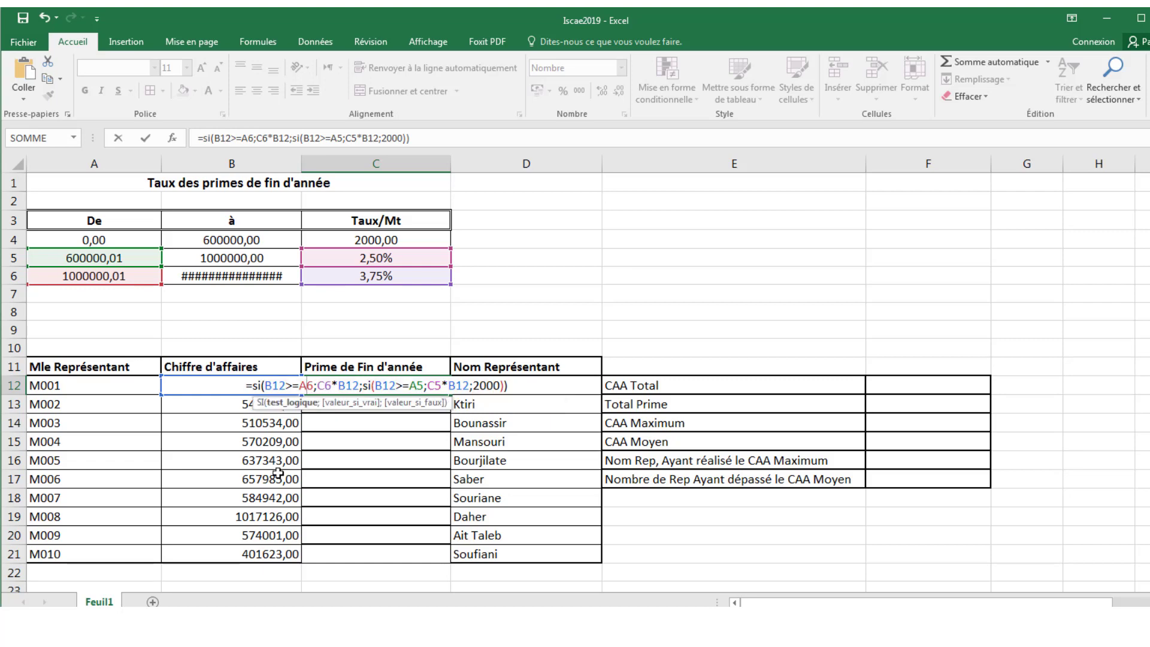
pyautogui.write('$')
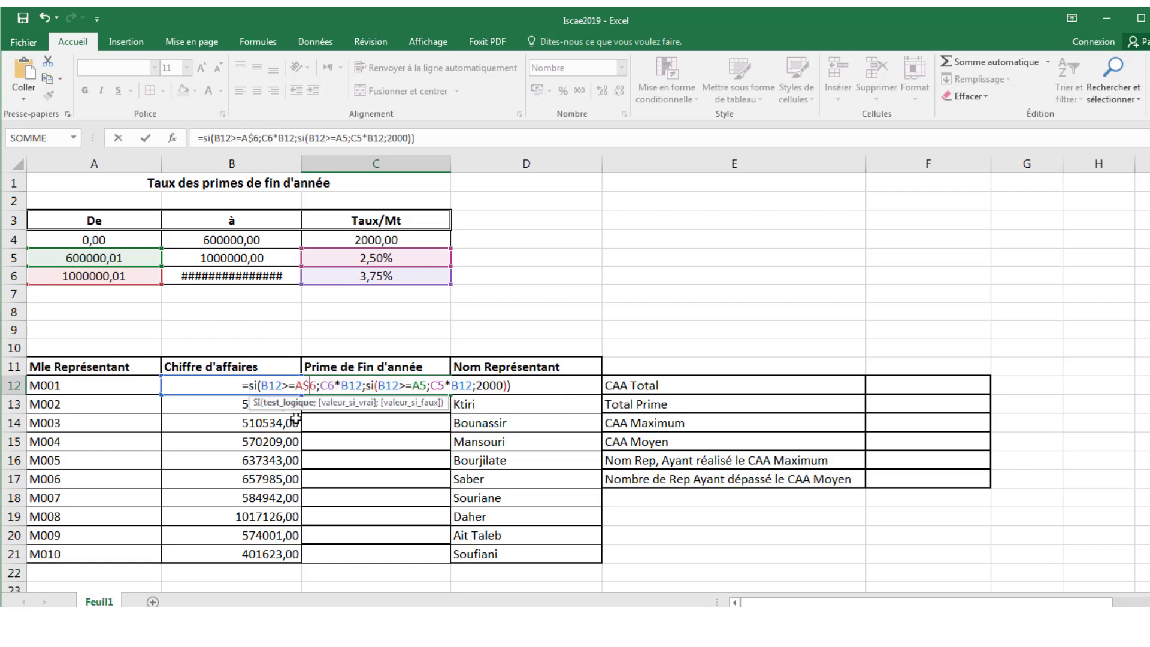
pyautogui.click(328, 385)
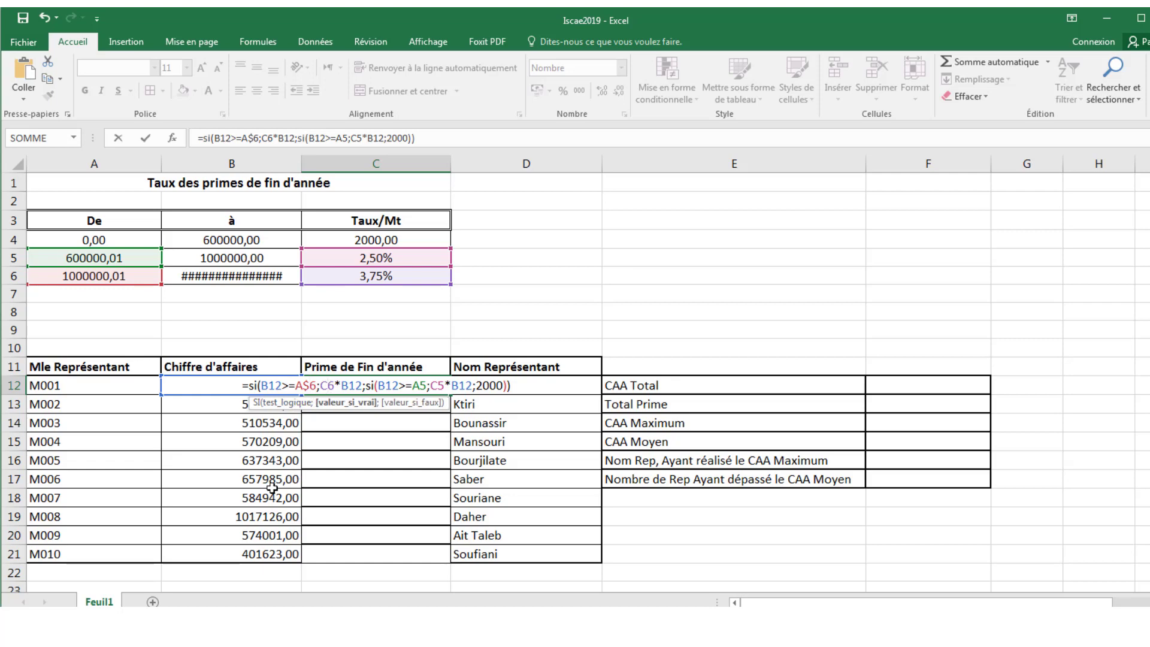
pyautogui.write('$')
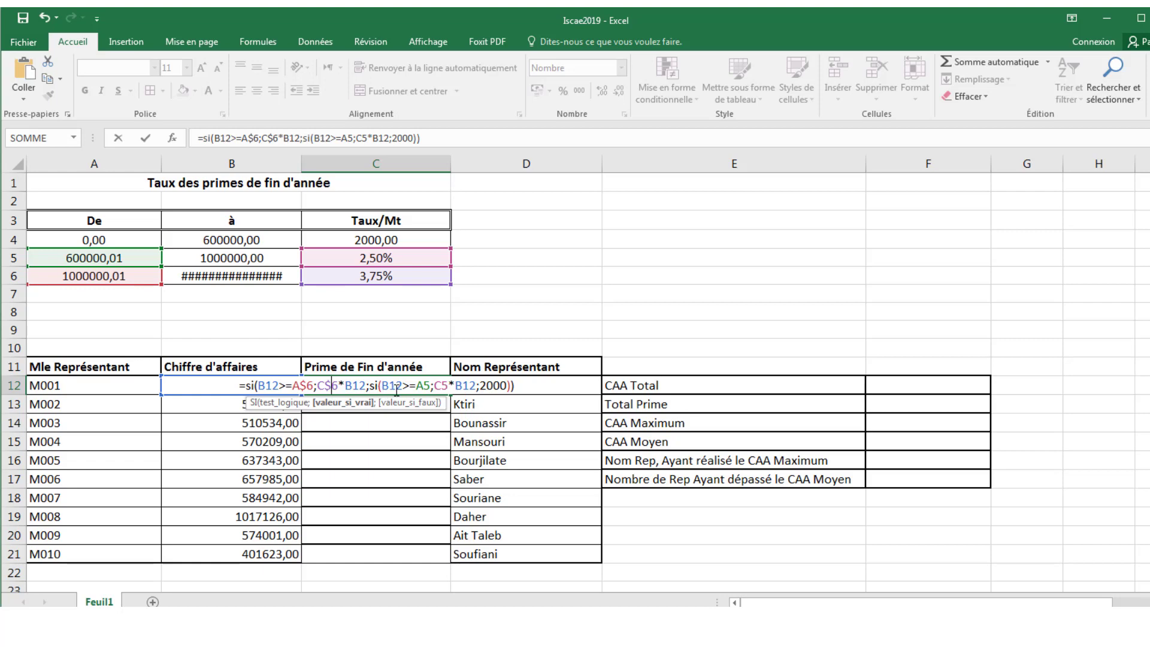
pyautogui.click(422, 385)
pyautogui.write('$')
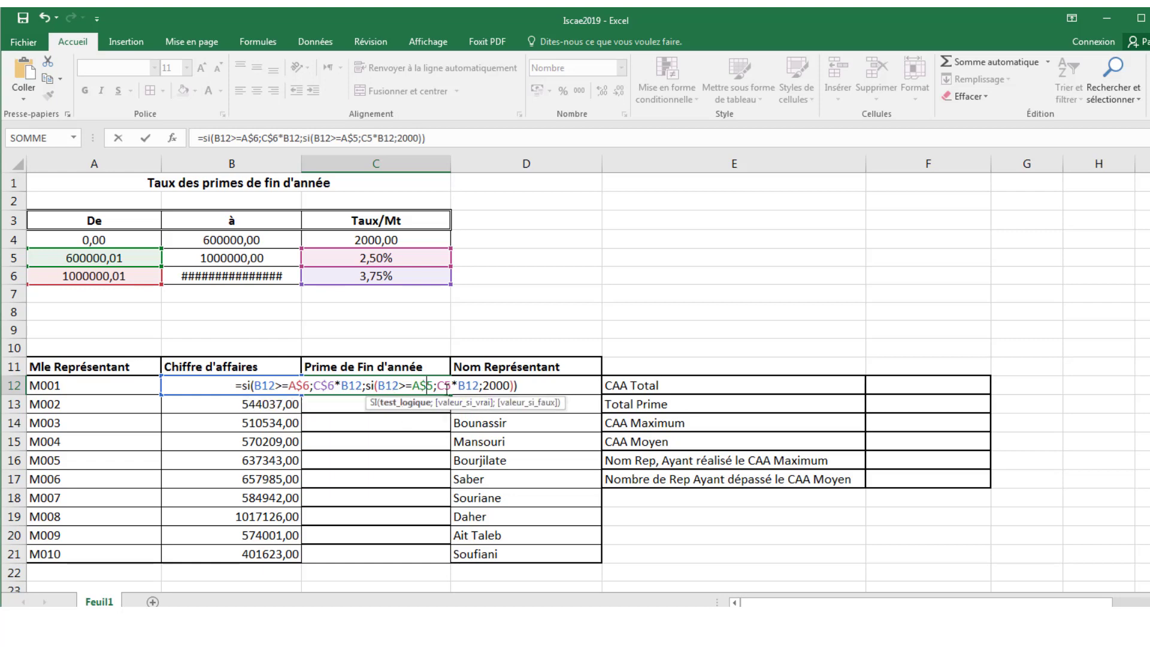
pyautogui.click(443, 385)
pyautogui.write('$')
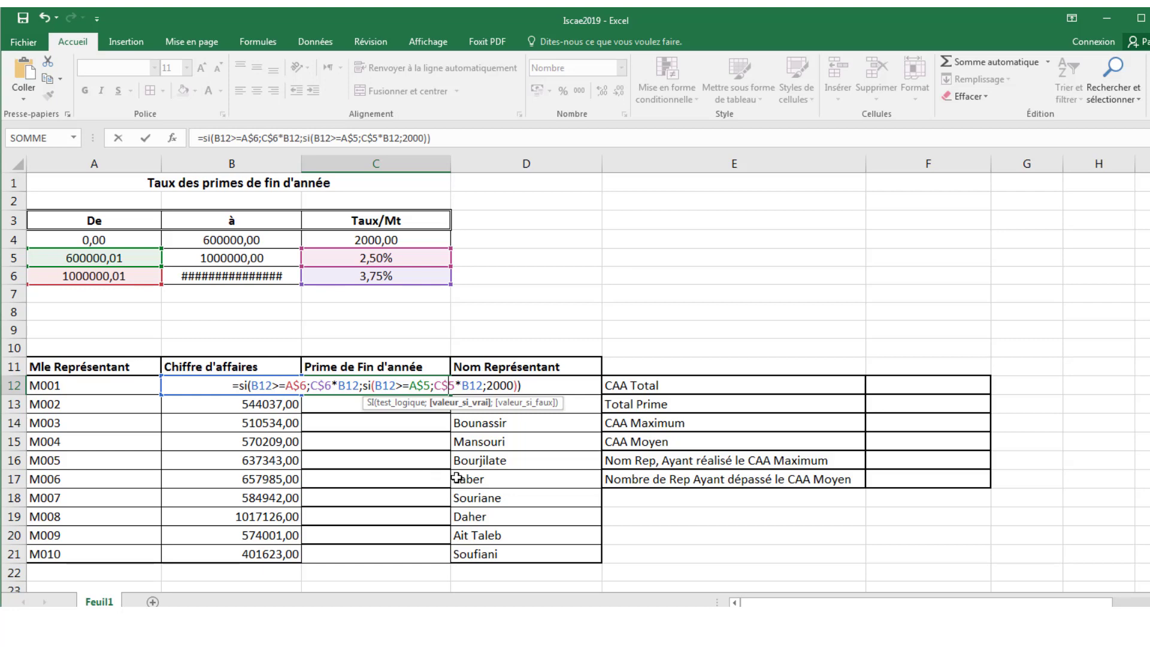
pyautogui.press('Return')
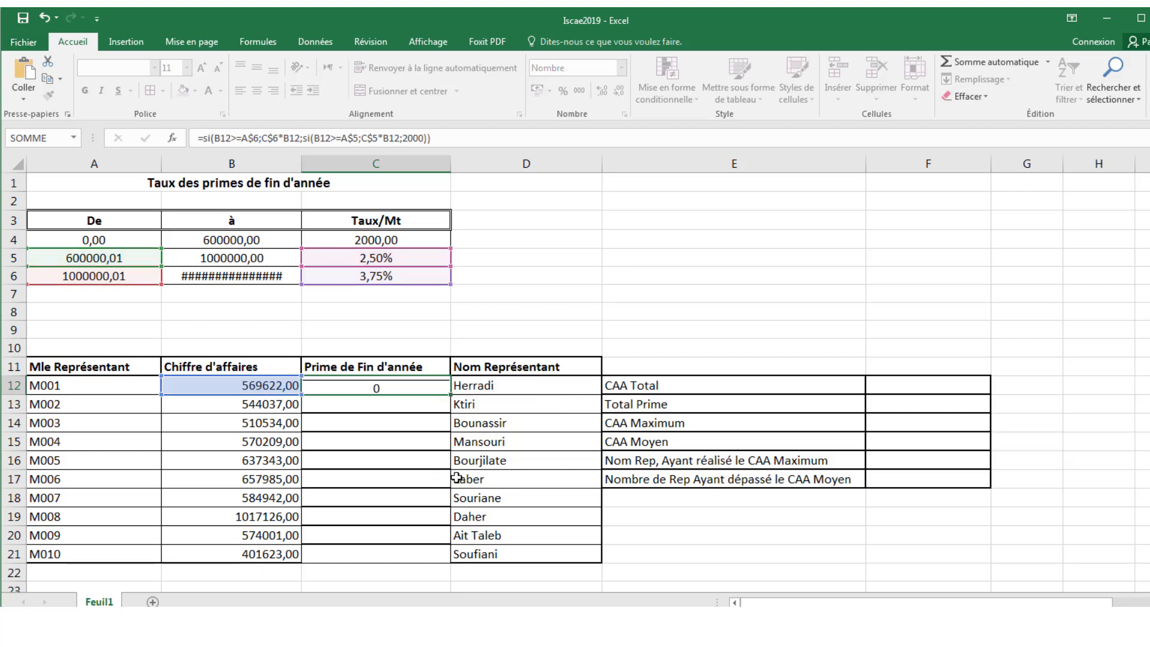
# - Copy the bonus formula from C12 down through C21 for all the representatives
pyautogui.click(425, 389)
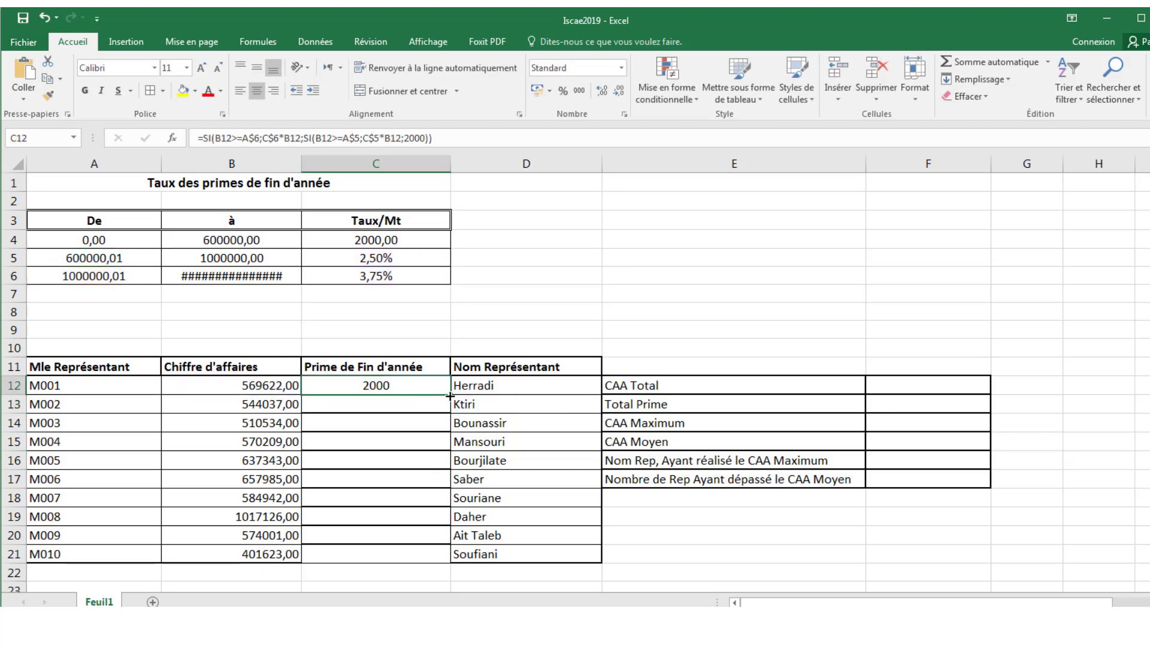
pyautogui.moveTo(450, 395); pyautogui.dragTo(442, 567)
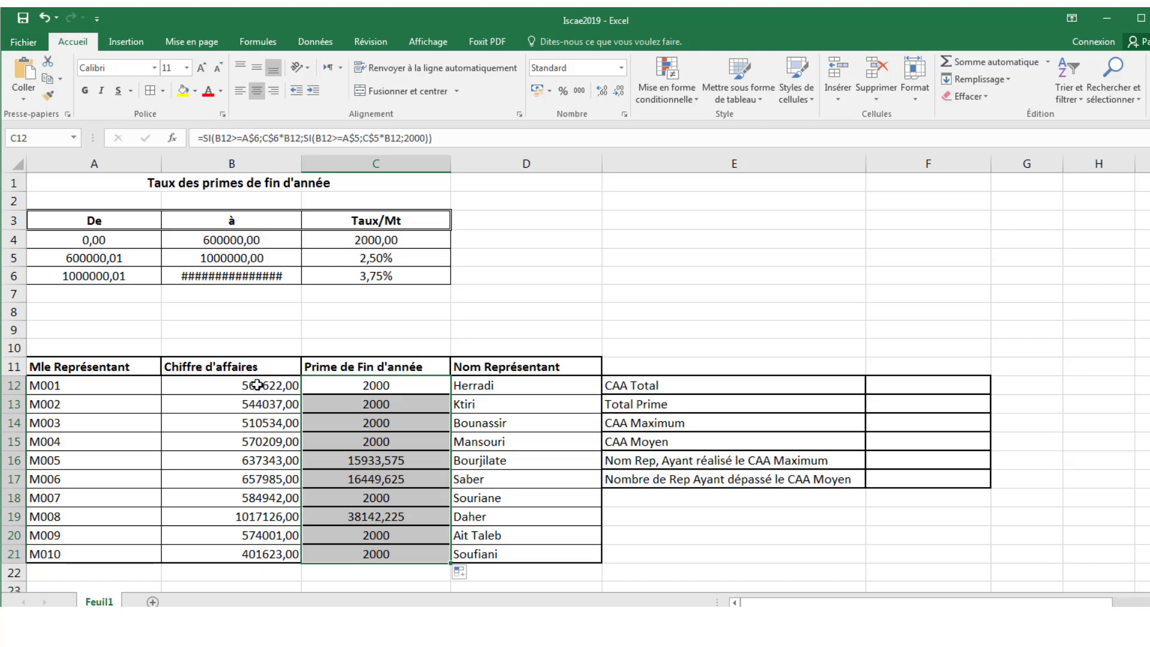
# - Check the turnovers in column B against the computed bonuses and copied formulas in column C
pyautogui.moveTo(258, 387); pyautogui.dragTo(257, 445)
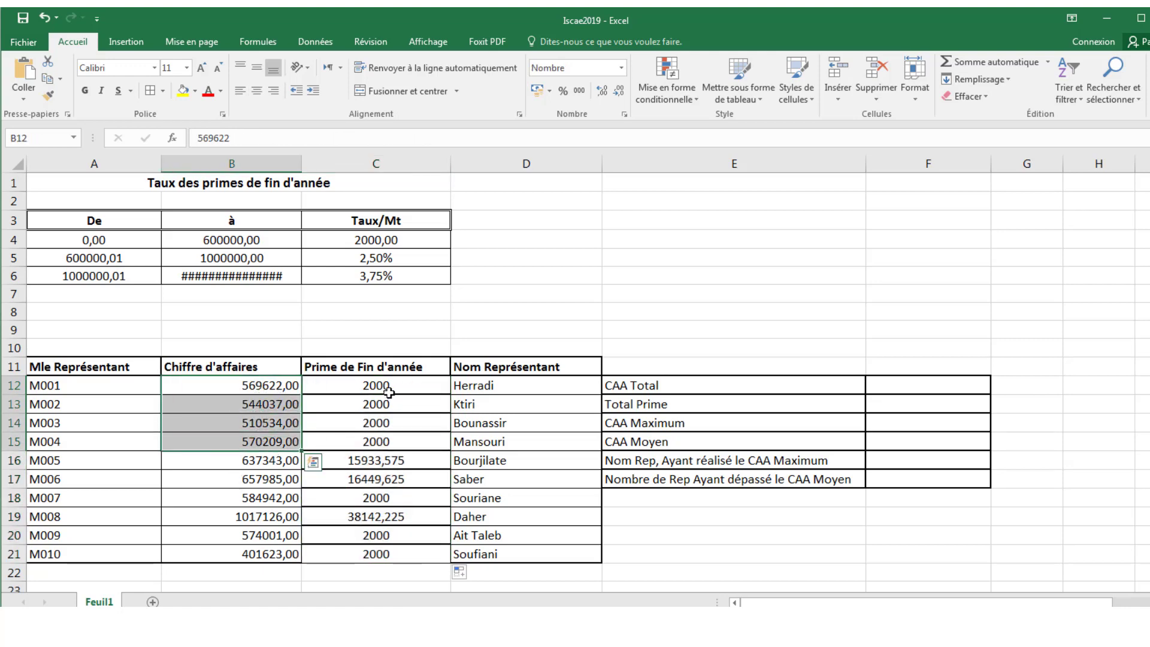
pyautogui.moveTo(387, 388); pyautogui.dragTo(372, 440)
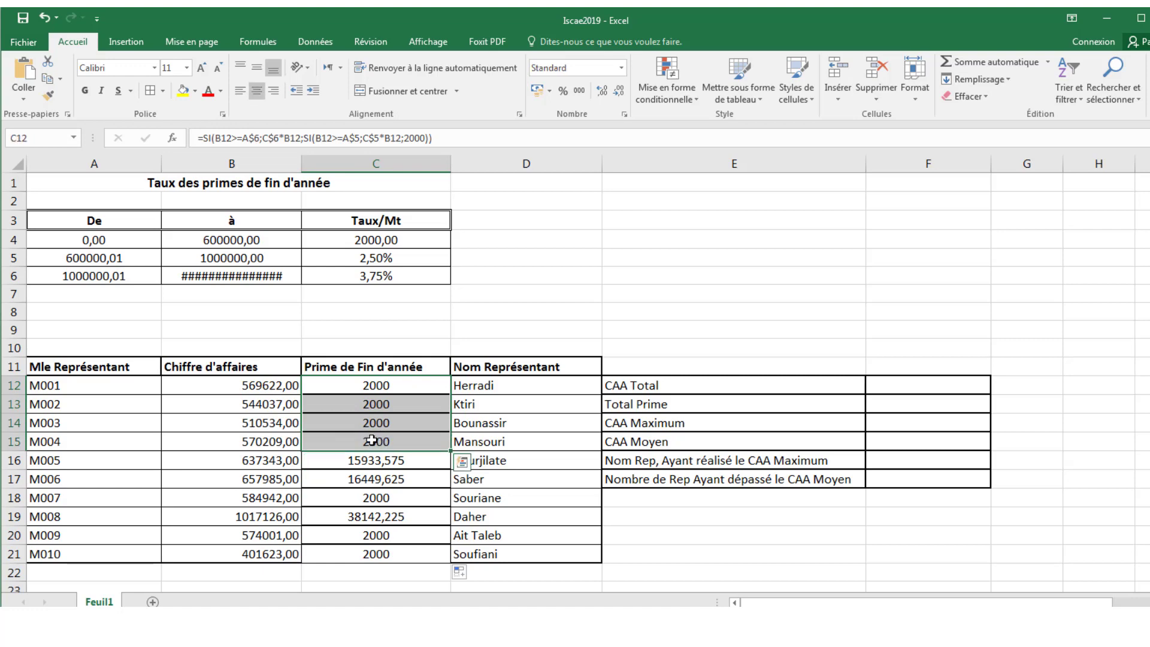
pyautogui.click(254, 463)
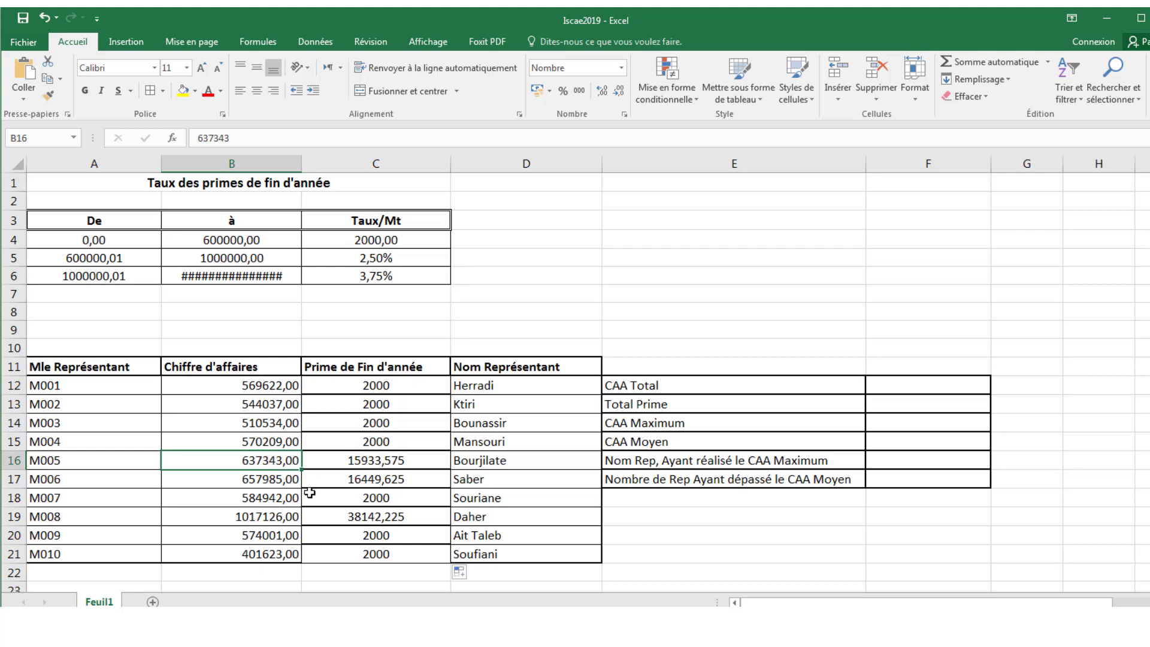
pyautogui.click(272, 517)
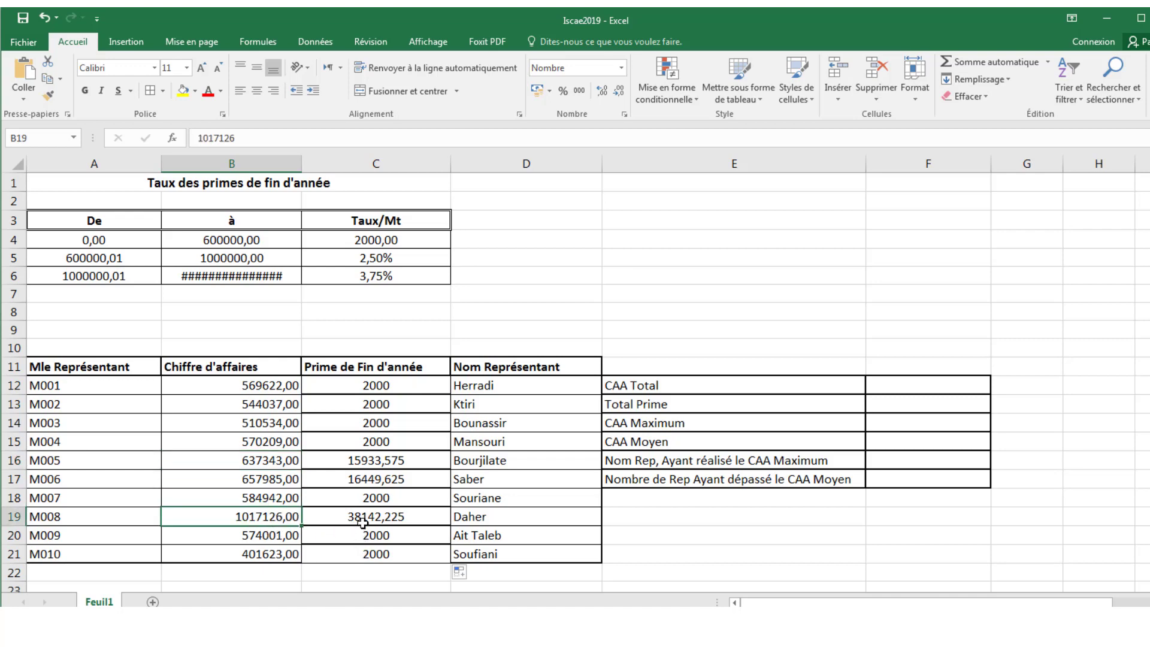
pyautogui.click(408, 519)
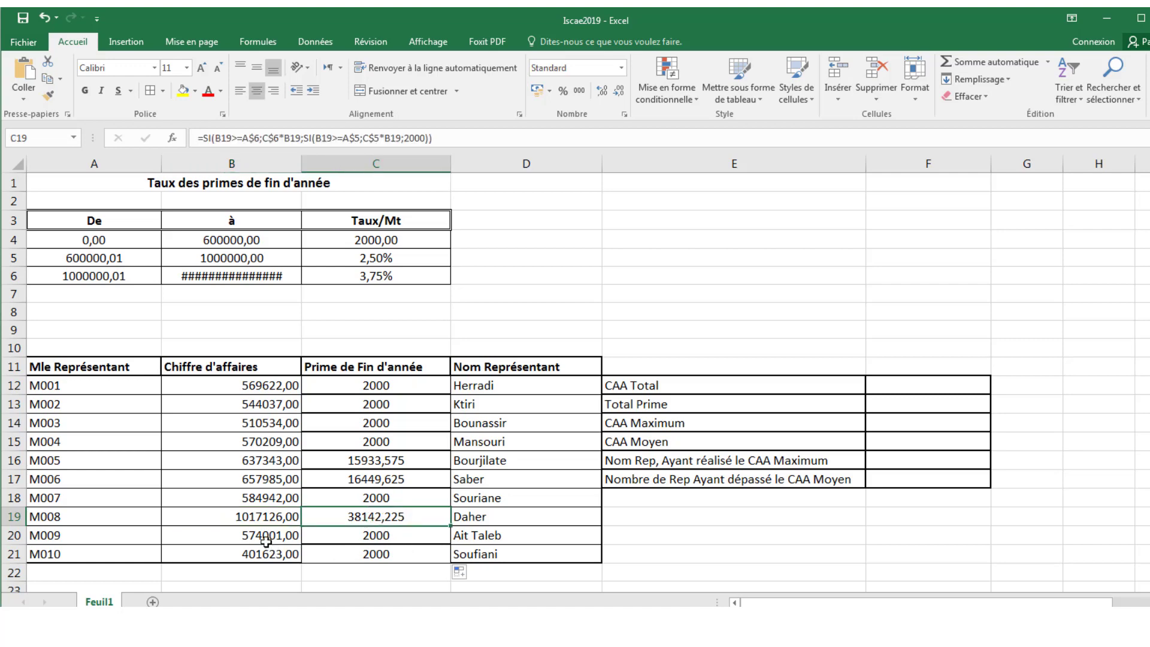
pyautogui.moveTo(278, 539); pyautogui.dragTo(269, 554)
pyautogui.moveTo(353, 541); pyautogui.dragTo(366, 552)
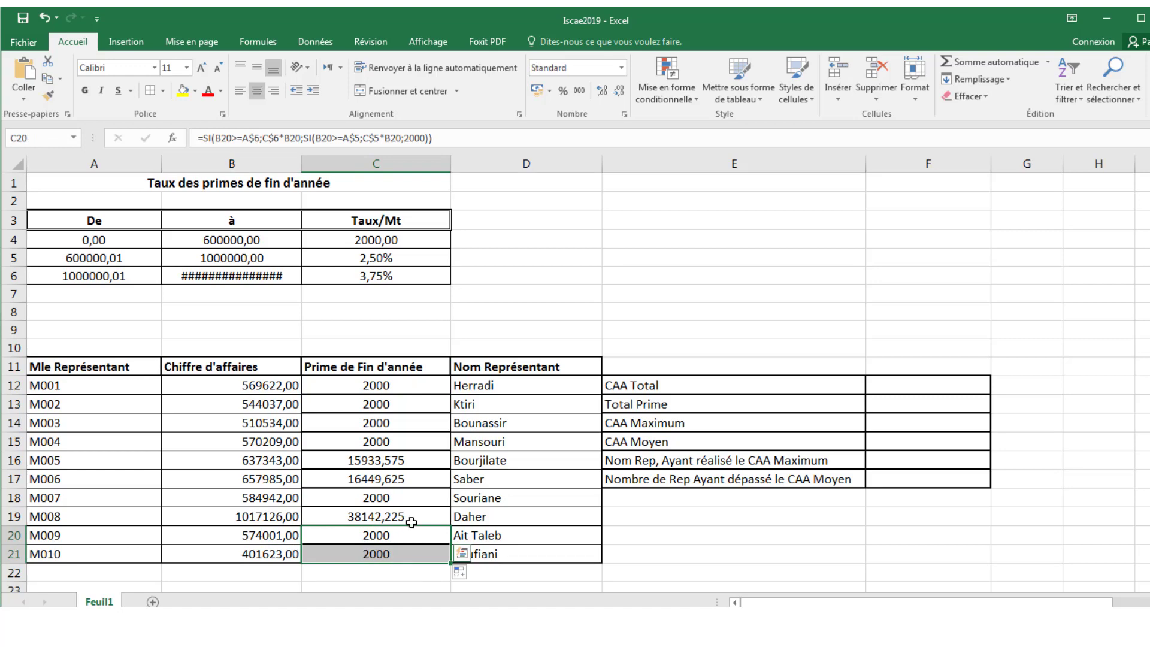
pyautogui.click(366, 387)
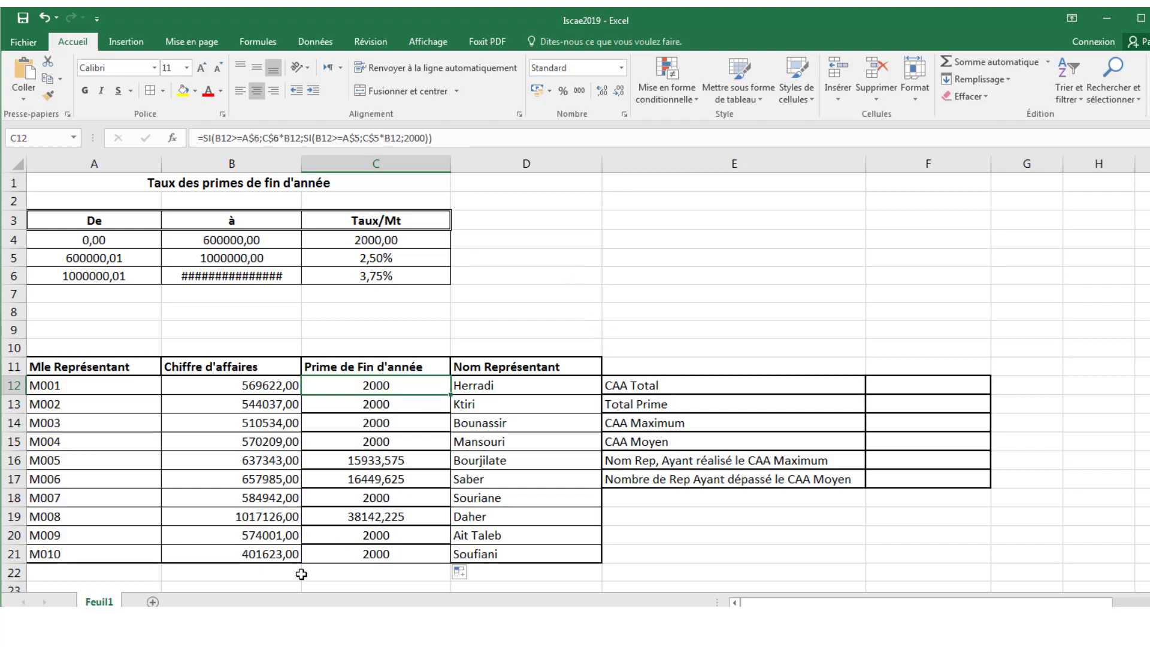
# - Switch to the exercise document, read the questions for cells F12 to F17, and return to the Excel workbook
pyautogui.hotkey('alt', 'Tab')
pyautogui.scroll(-1, 293, 497)
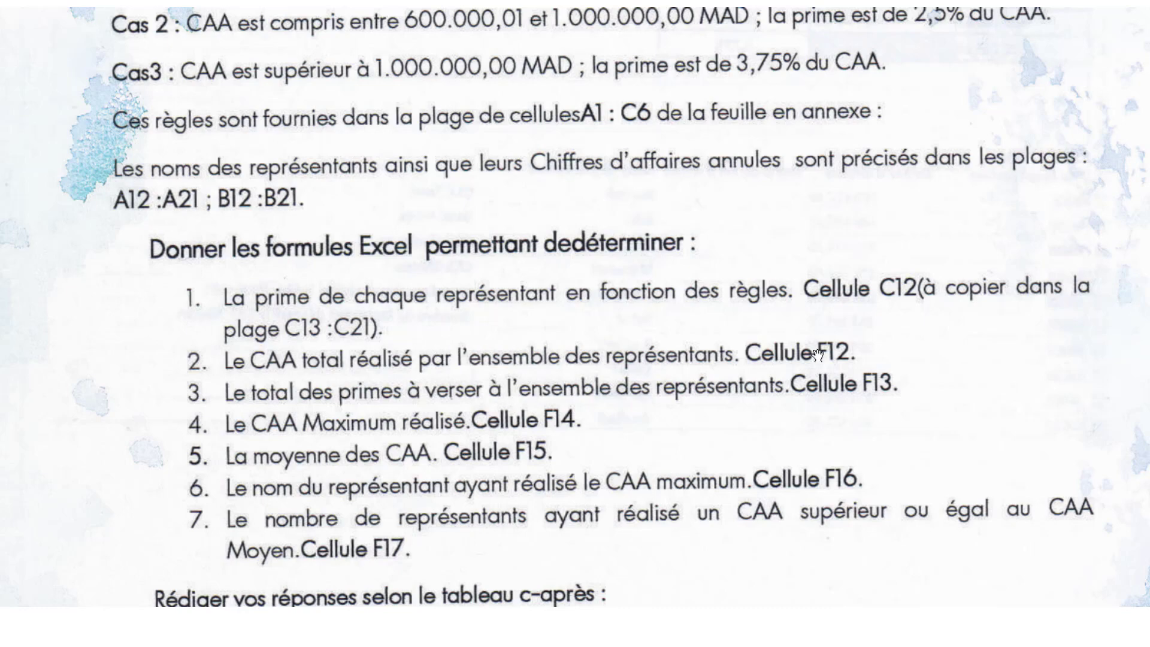
pyautogui.hotkey('alt', 'Tab')
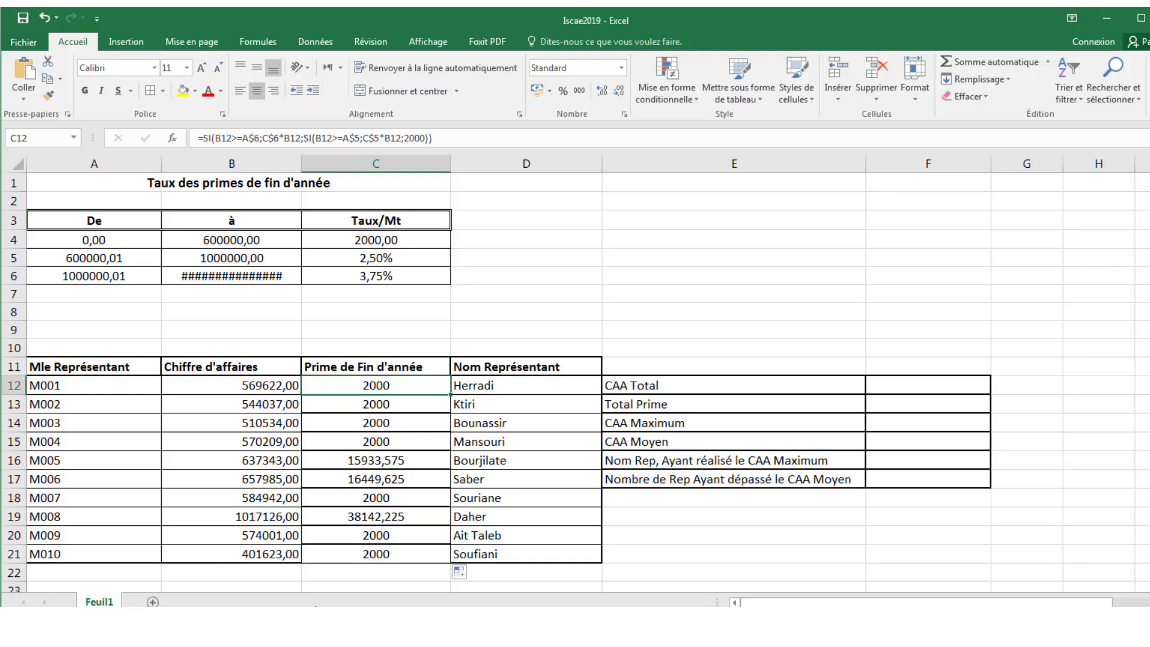
# - Calculate CAA Total in F12 with the formula =somme(B12:B21)
pyautogui.click(892, 385)
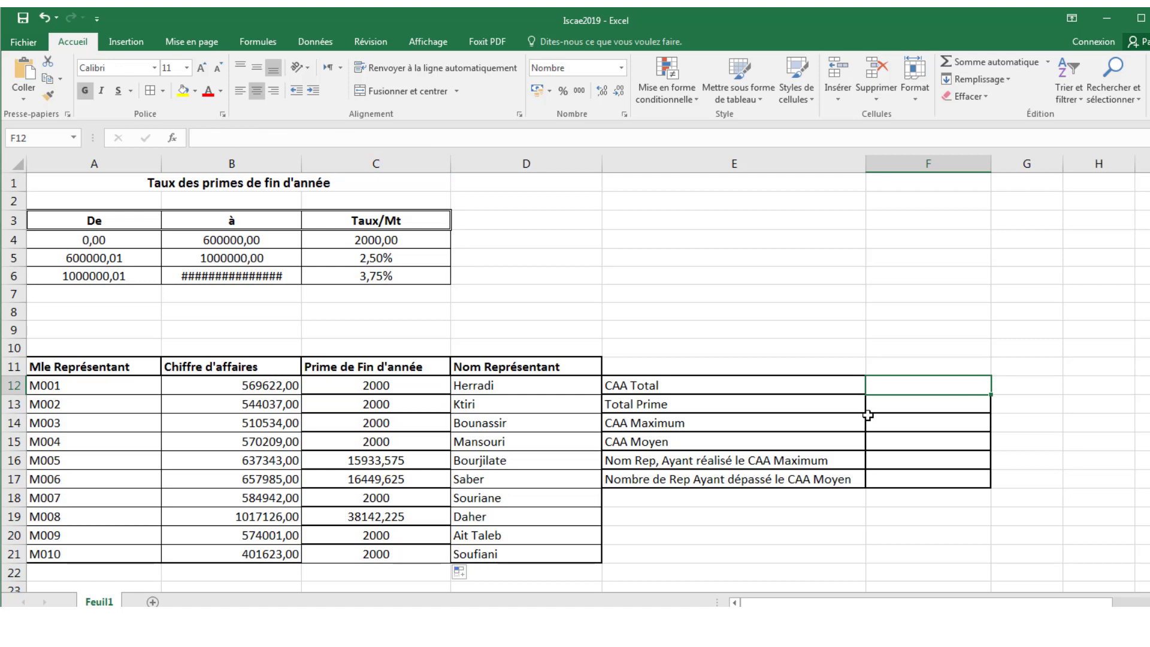
pyautogui.moveTo(271, 392); pyautogui.dragTo(264, 554)
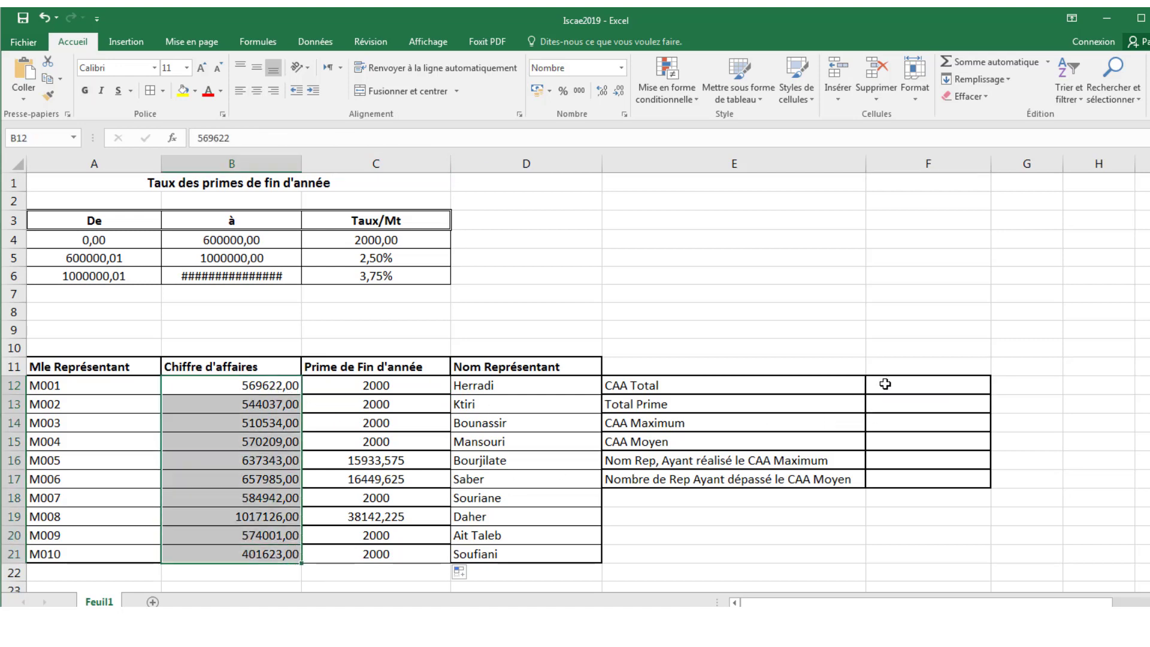
pyautogui.click(919, 390)
pyautogui.write('=somme')
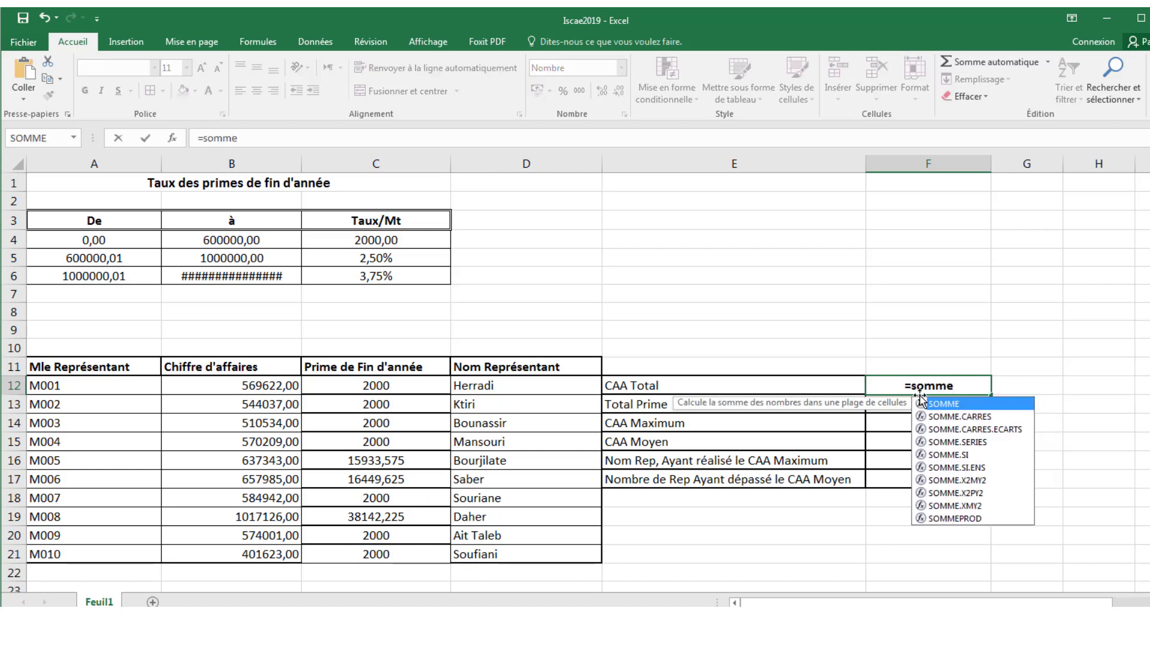
pyautogui.write('(')
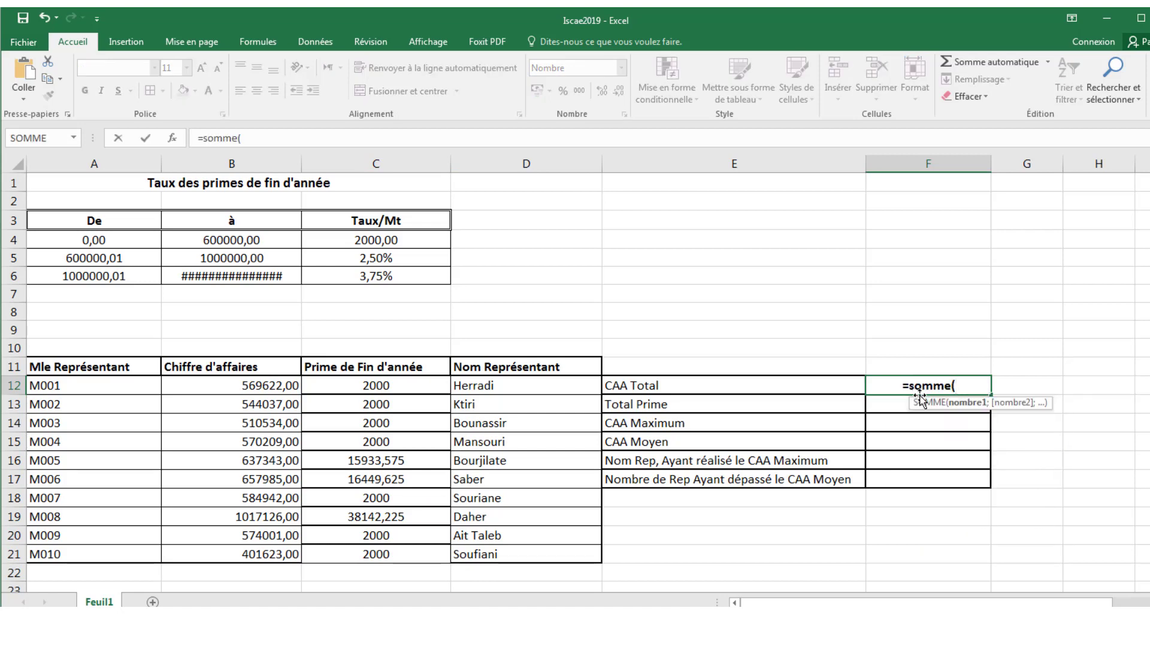
pyautogui.click(276, 390)
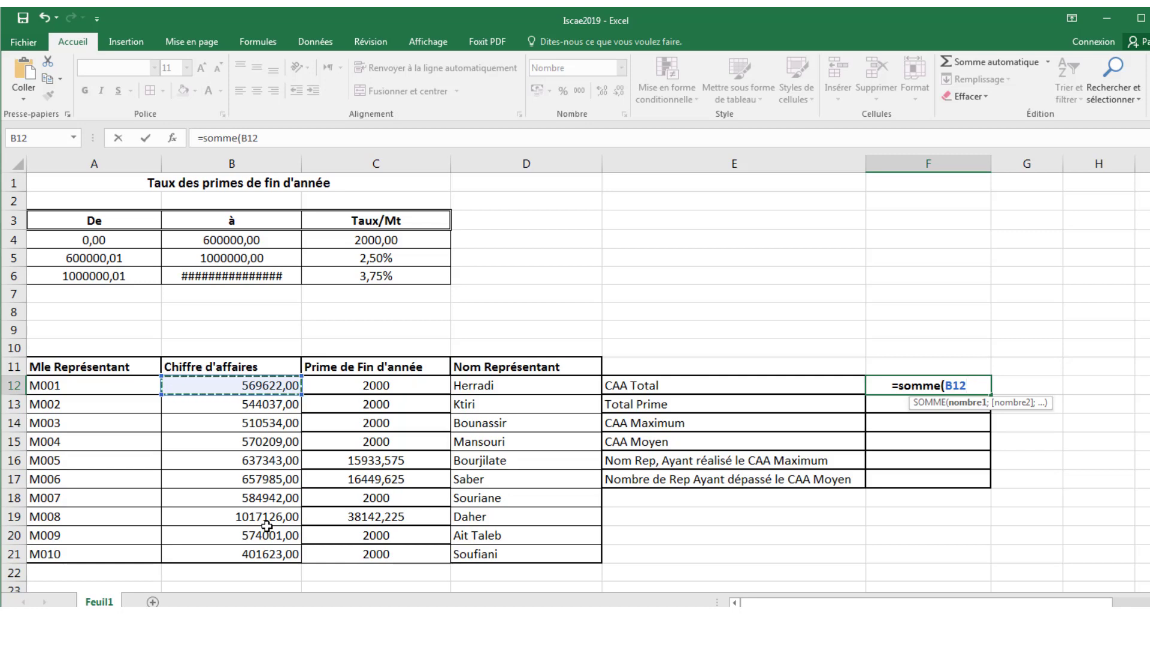
pyautogui.write(':B12')
pyautogui.click(267, 552)
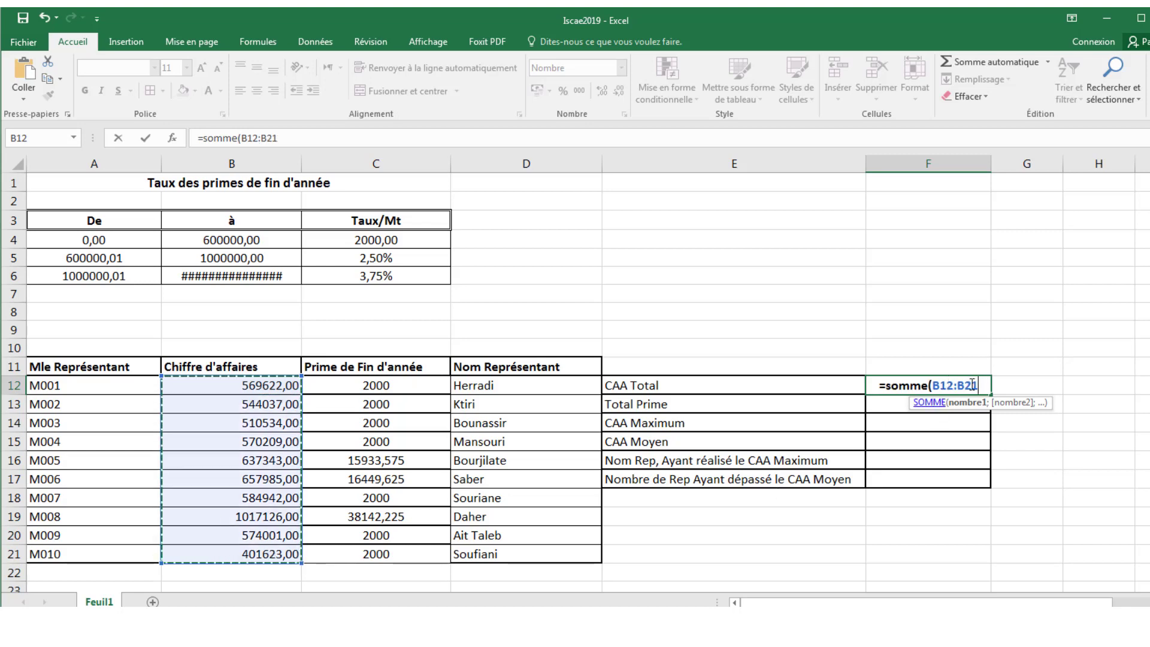
pyautogui.write(')')
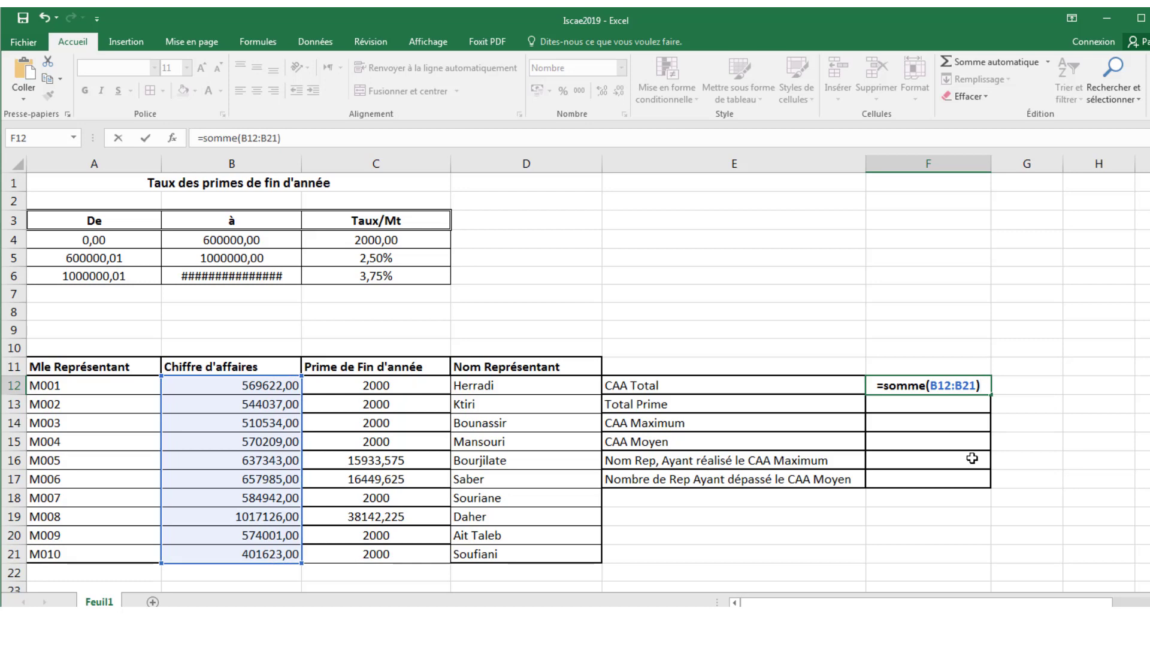
pyautogui.press('Return')
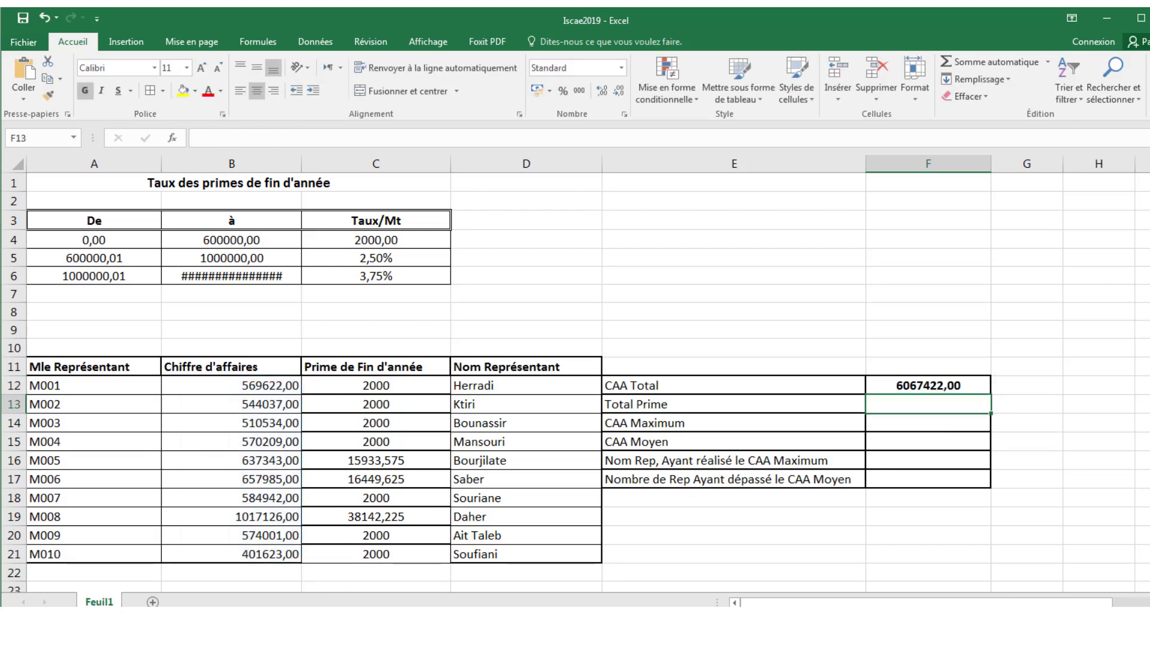
# - Calculate Total Prime in F13 with the formula =somme(C12:C21)
pyautogui.moveTo(311, 626)
pyautogui.write('=somme(')
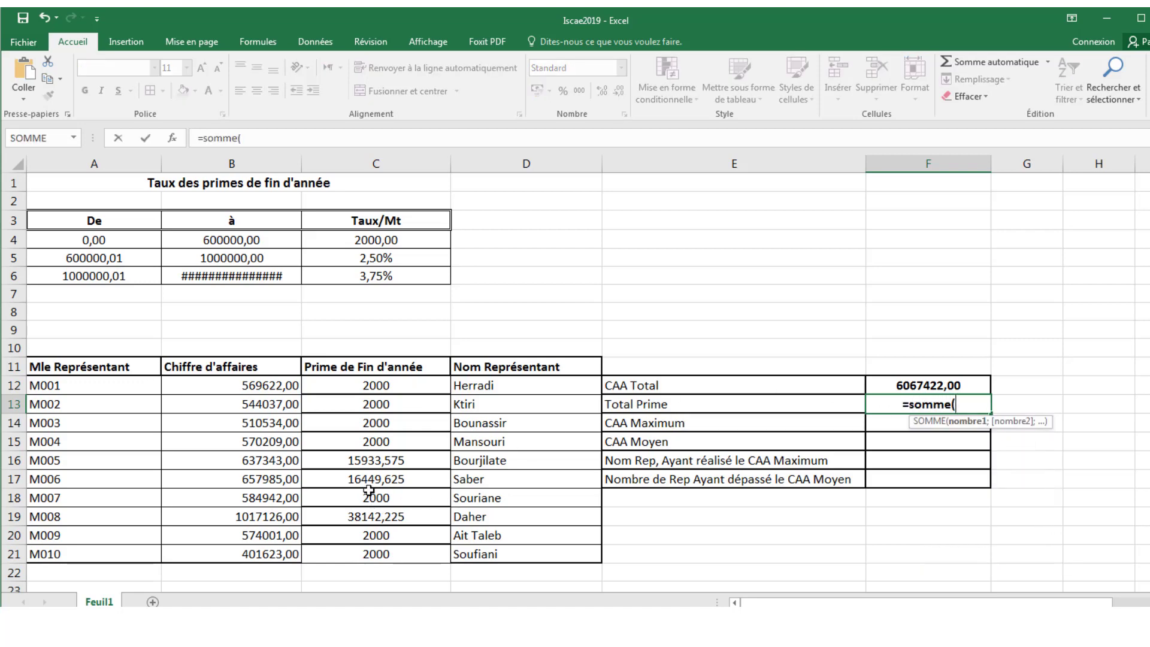
pyautogui.click(380, 384)
pyautogui.moveTo(379, 383); pyautogui.dragTo(408, 566)
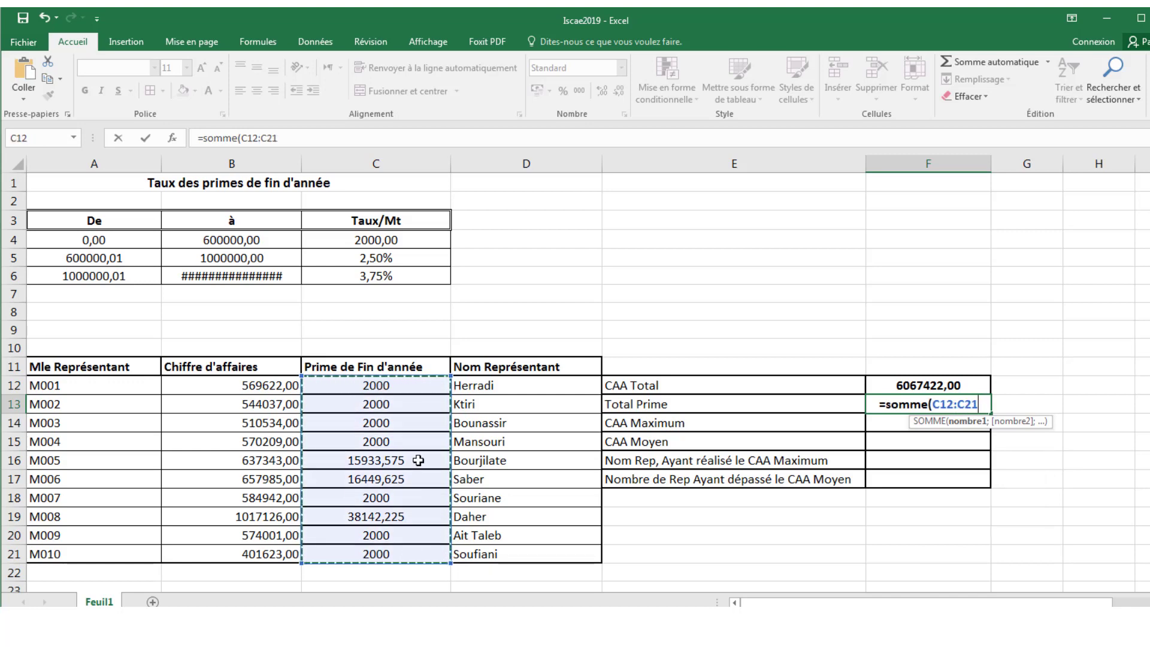
pyautogui.write(')')
pyautogui.press('Return')
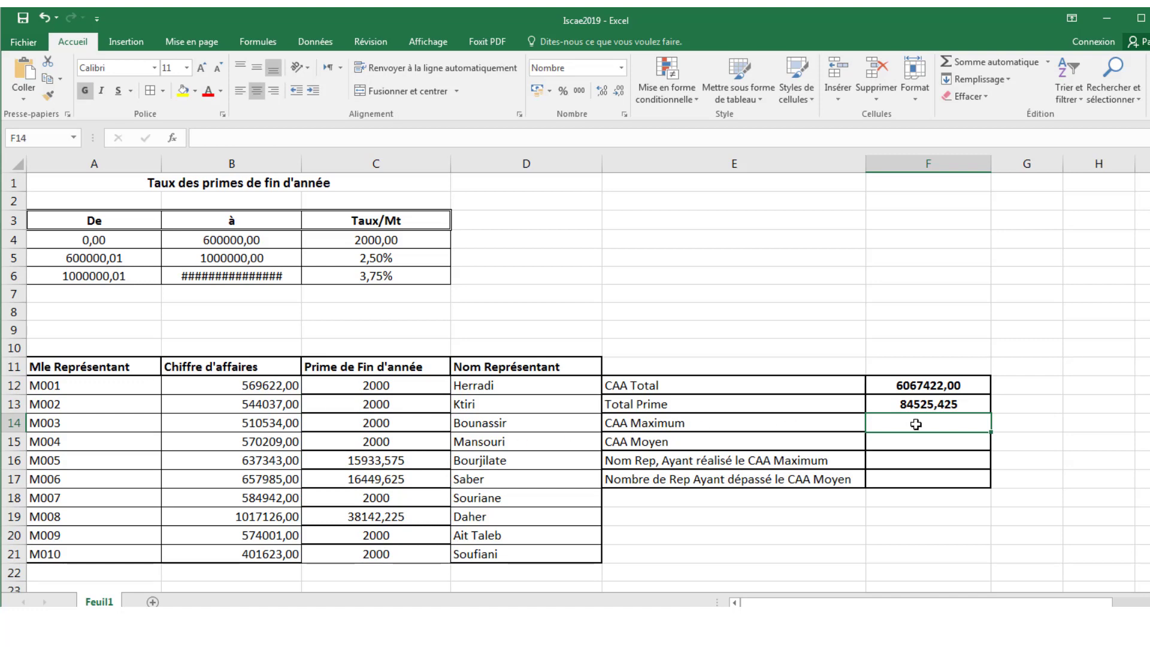
# - Calculate CAA Maximum in F14 with the MAX function over the turnovers in B12:B21
pyautogui.write('=max')
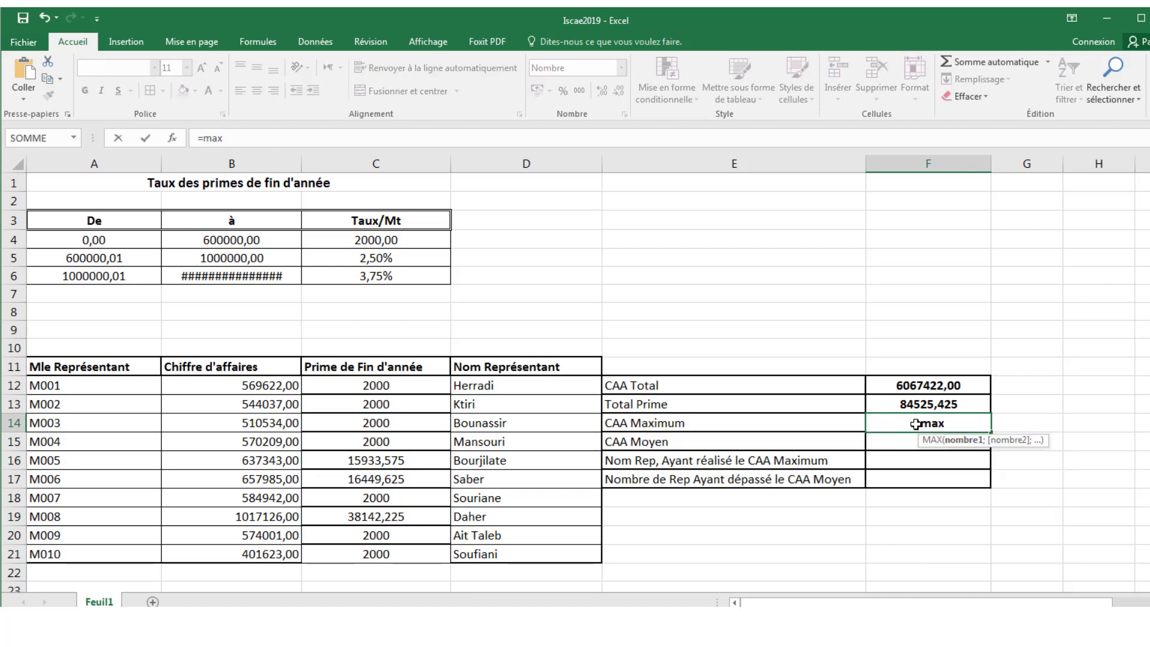
pyautogui.write('(')
pyautogui.moveTo(246, 388); pyautogui.dragTo(252, 562)
pyautogui.write(')')
pyautogui.press('Return')
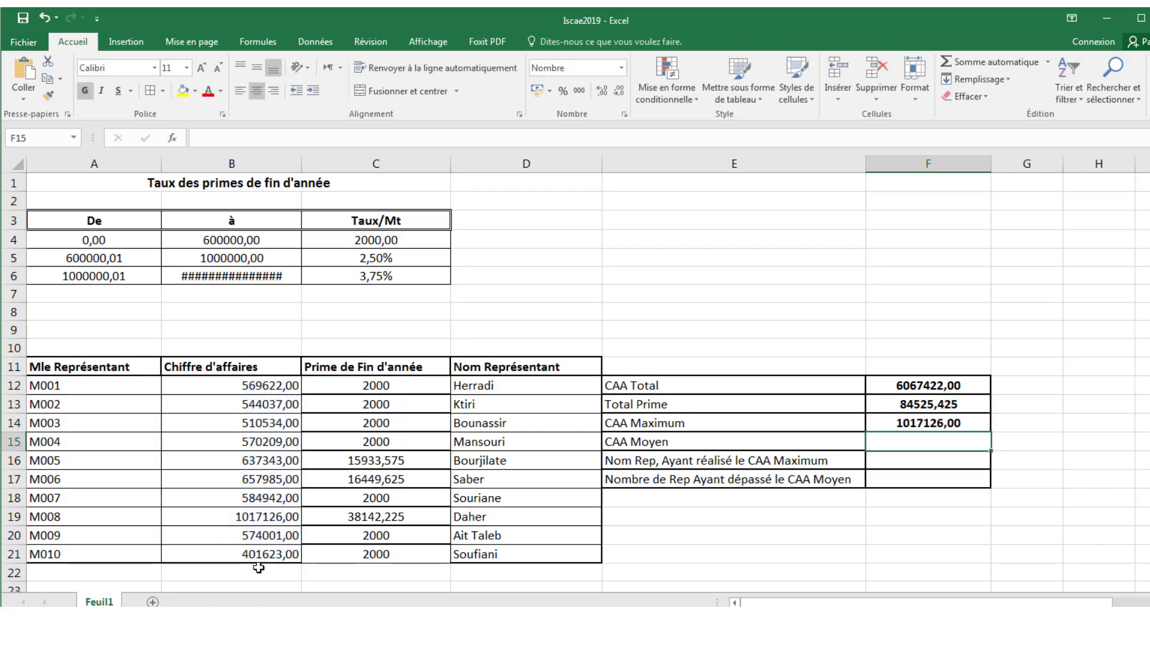
# - Calculate CAA Moyen in F15 with the formula =moyenne(B12:B21)
pyautogui.write('=')
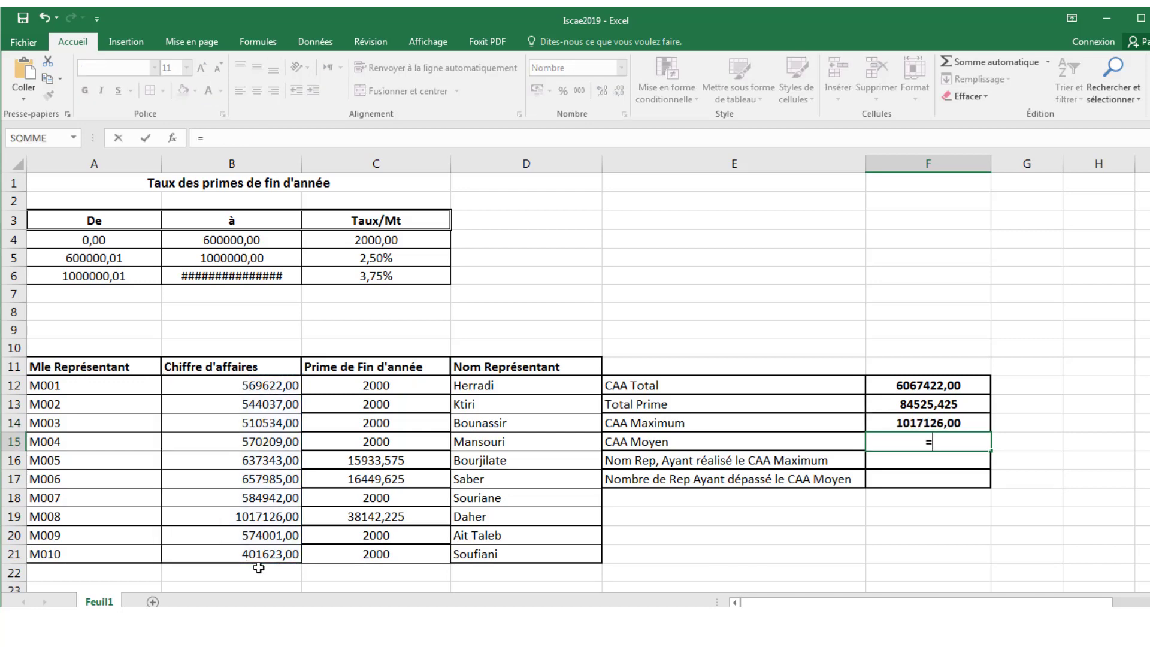
pyautogui.write('m')
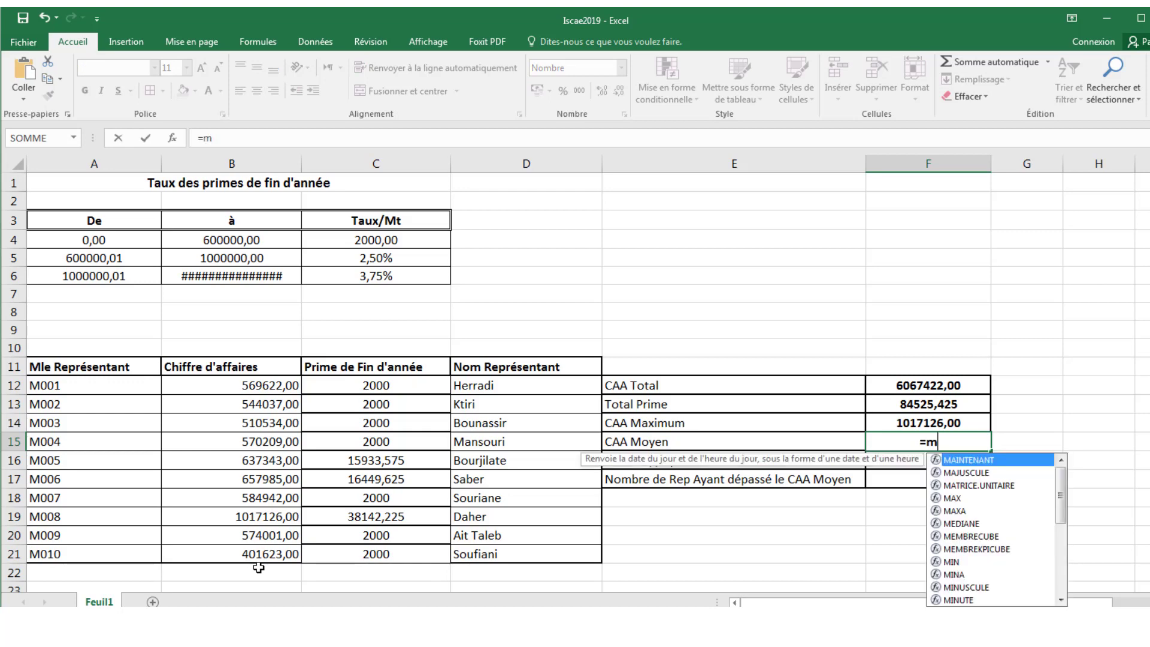
pyautogui.write('oyenne(')
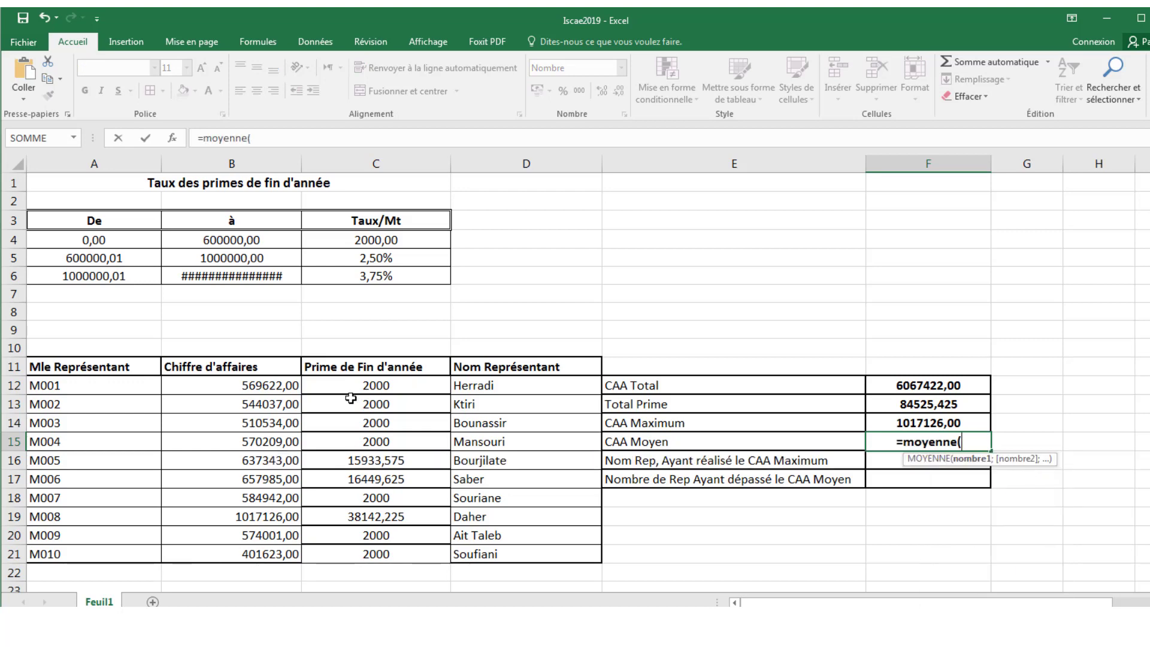
pyautogui.click(263, 386)
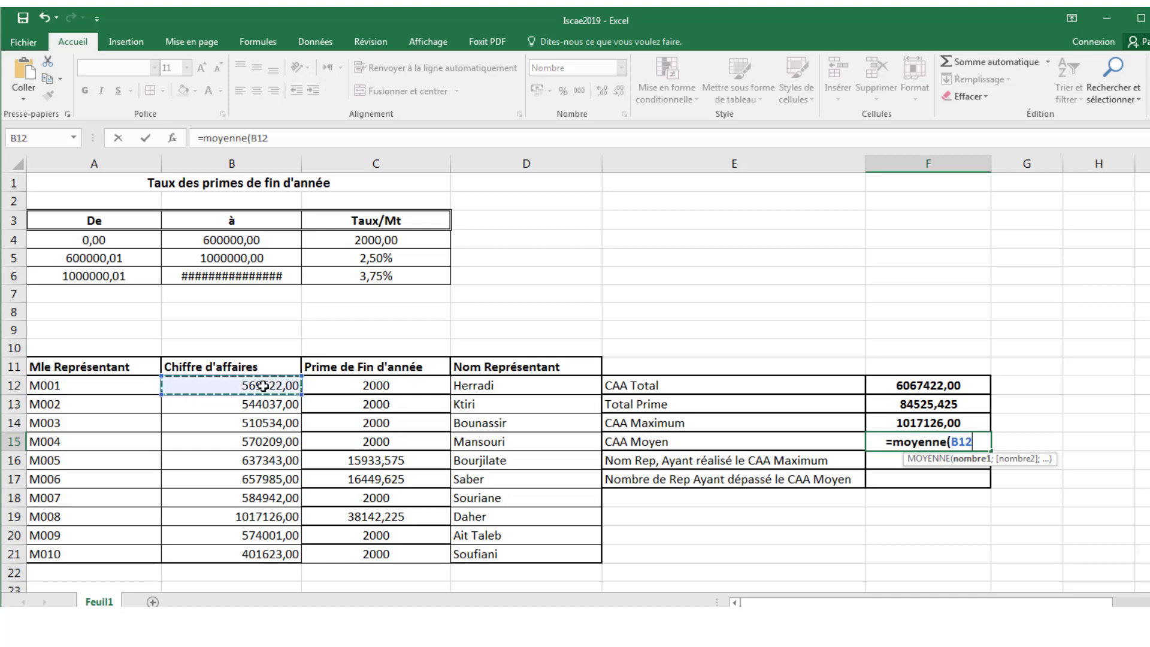
pyautogui.moveTo(264, 386); pyautogui.dragTo(274, 560)
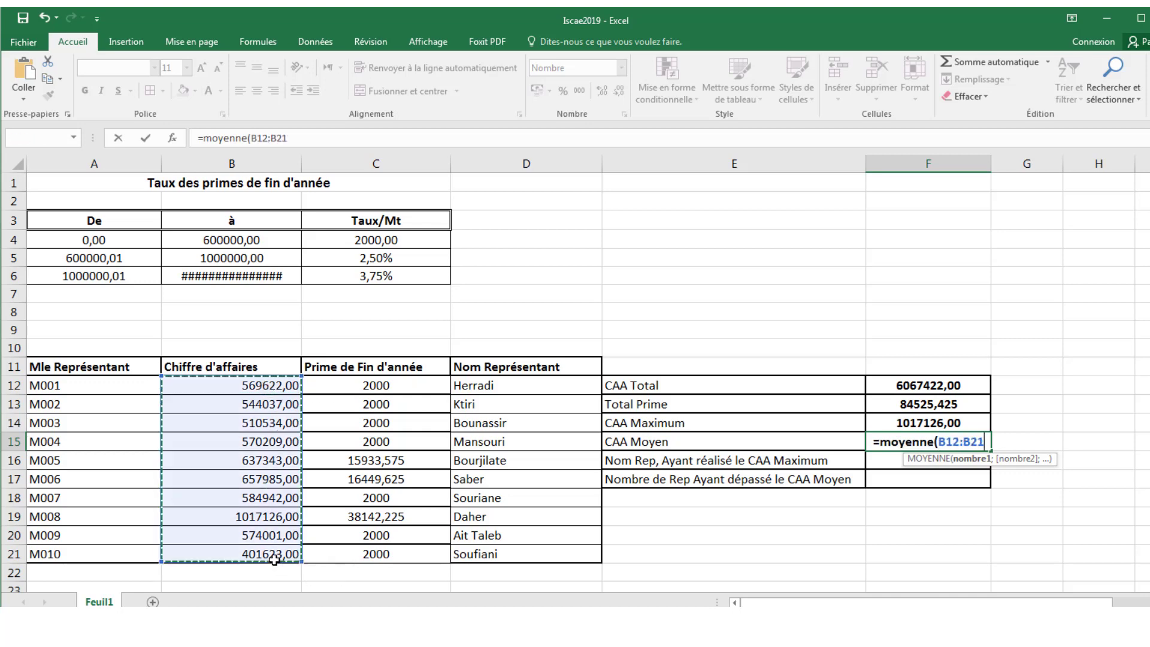
pyautogui.write(')')
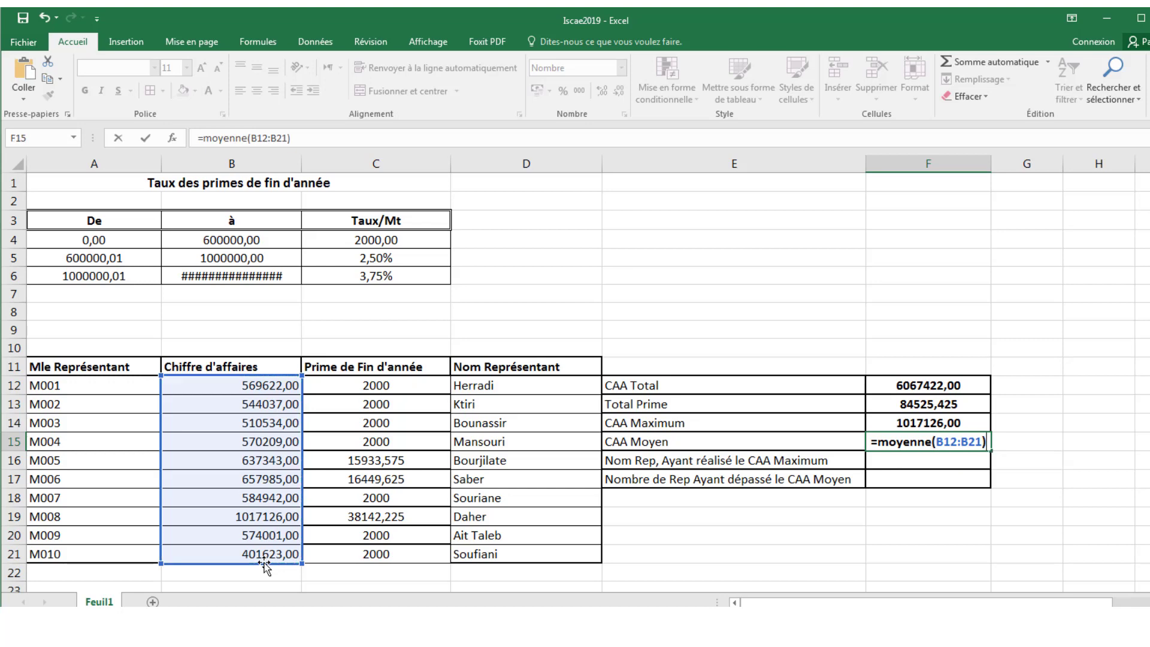
pyautogui.press('Return')
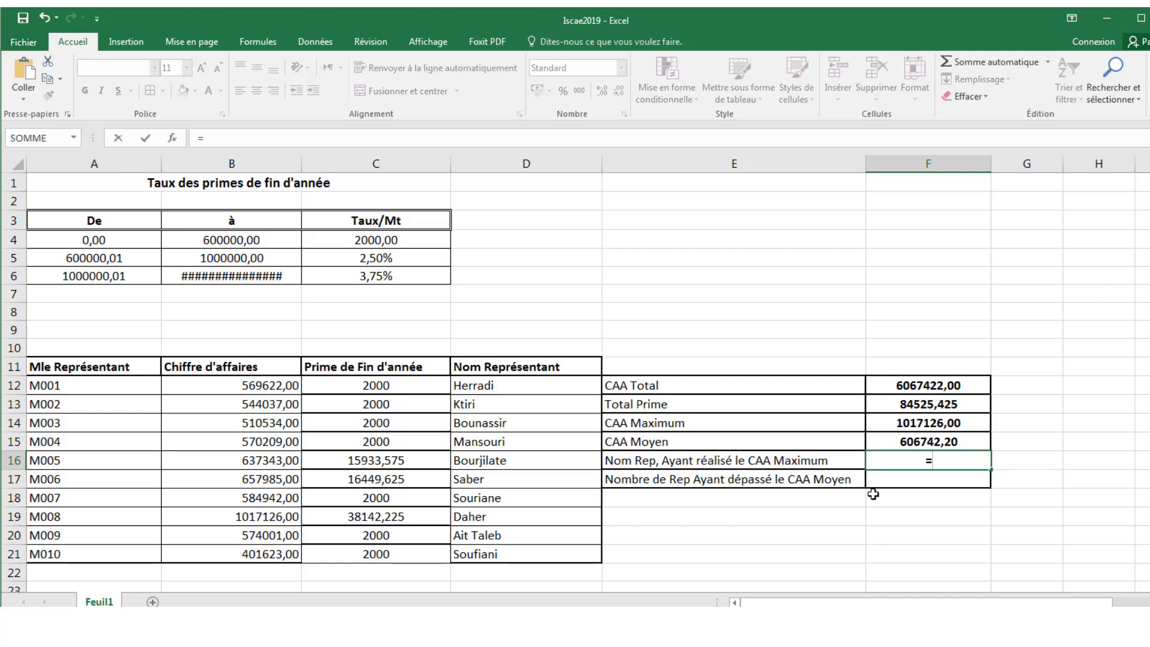
# - Look up the name of the representative with the maximum turnover in F16 using =RECHERCHEV(F14;B12:D21;3;FAUX)
pyautogui.write('=recher')
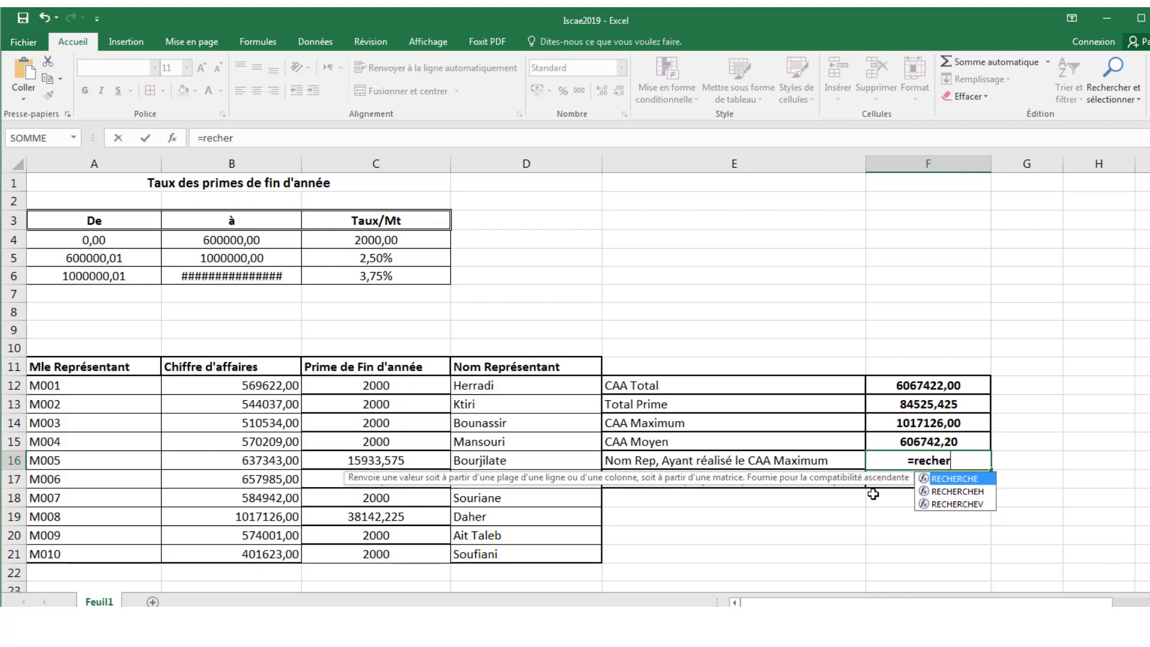
pyautogui.press('Down')
pyautogui.press('Down')
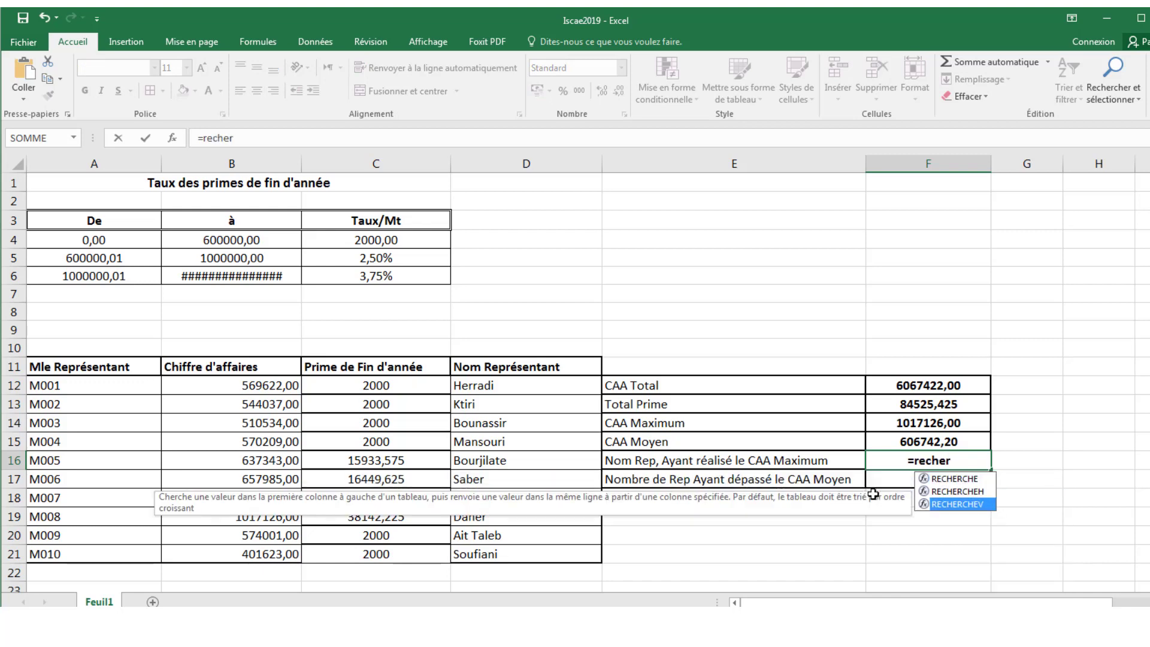
pyautogui.press('Tab')
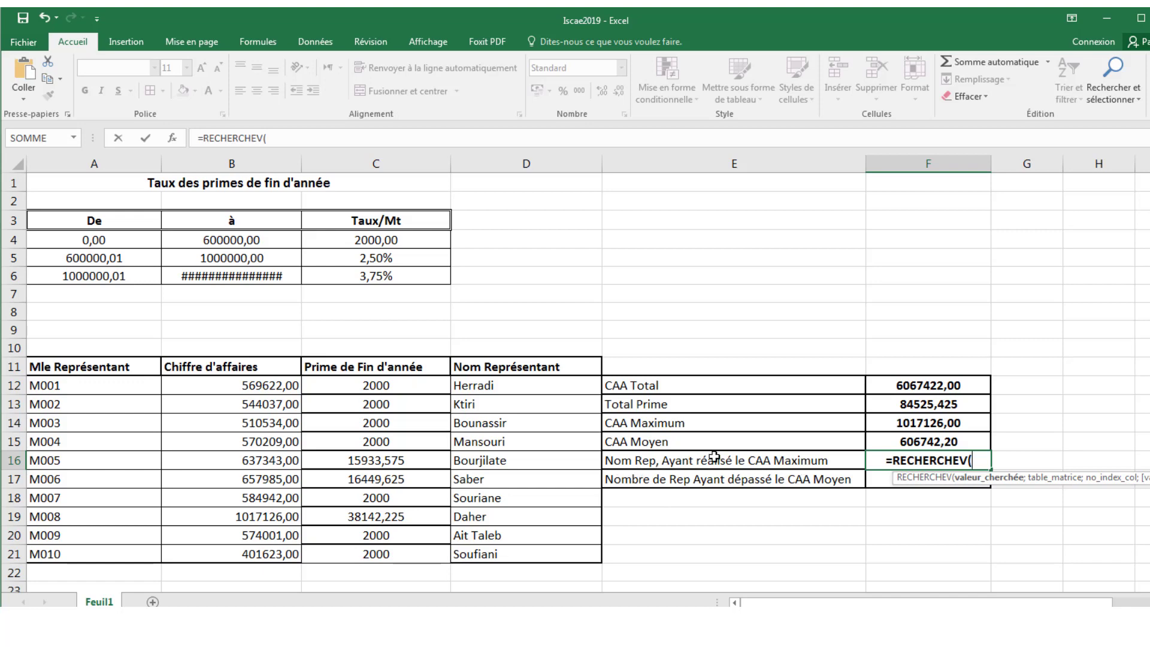
pyautogui.click(933, 424)
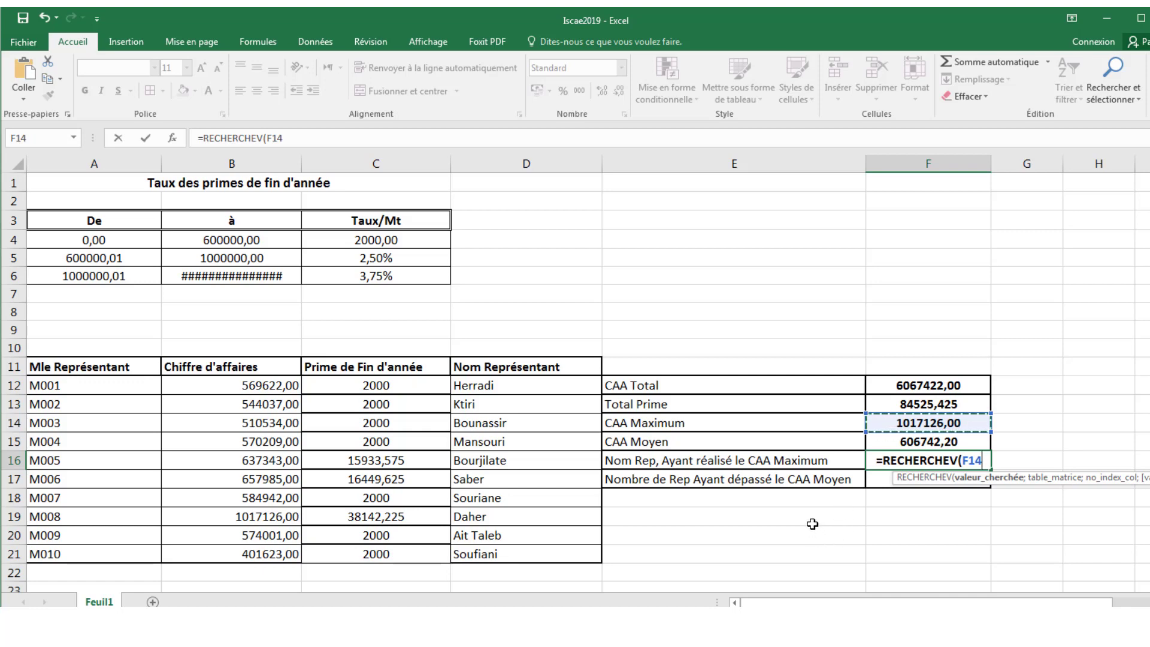
pyautogui.write(';')
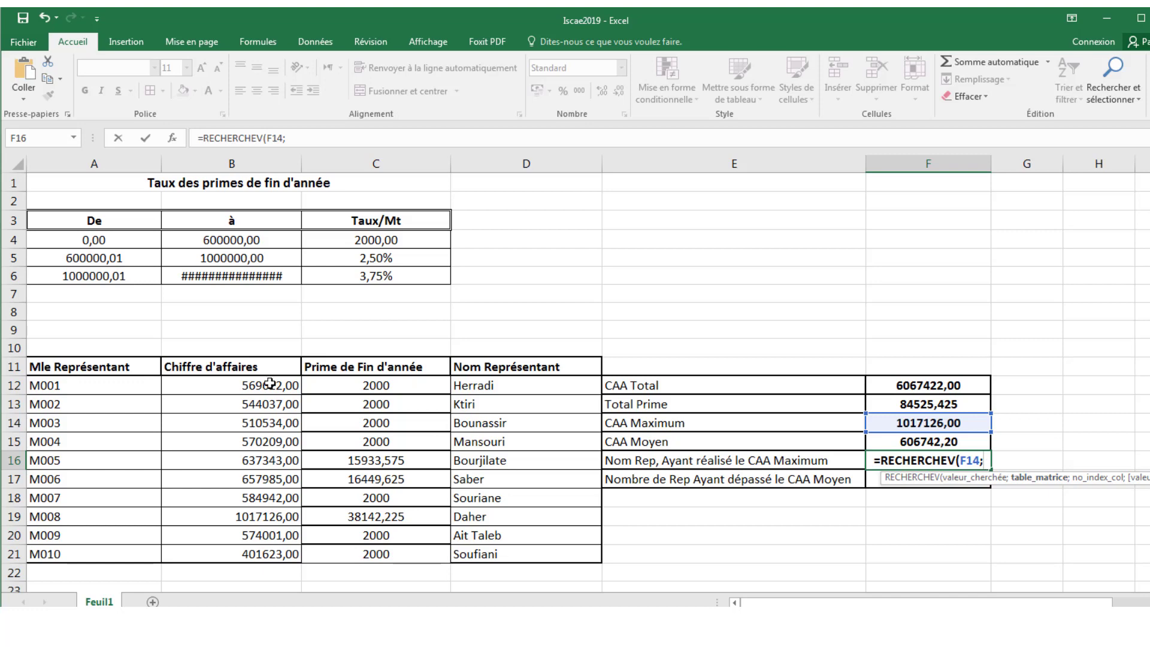
pyautogui.moveTo(270, 383); pyautogui.dragTo(475, 550)
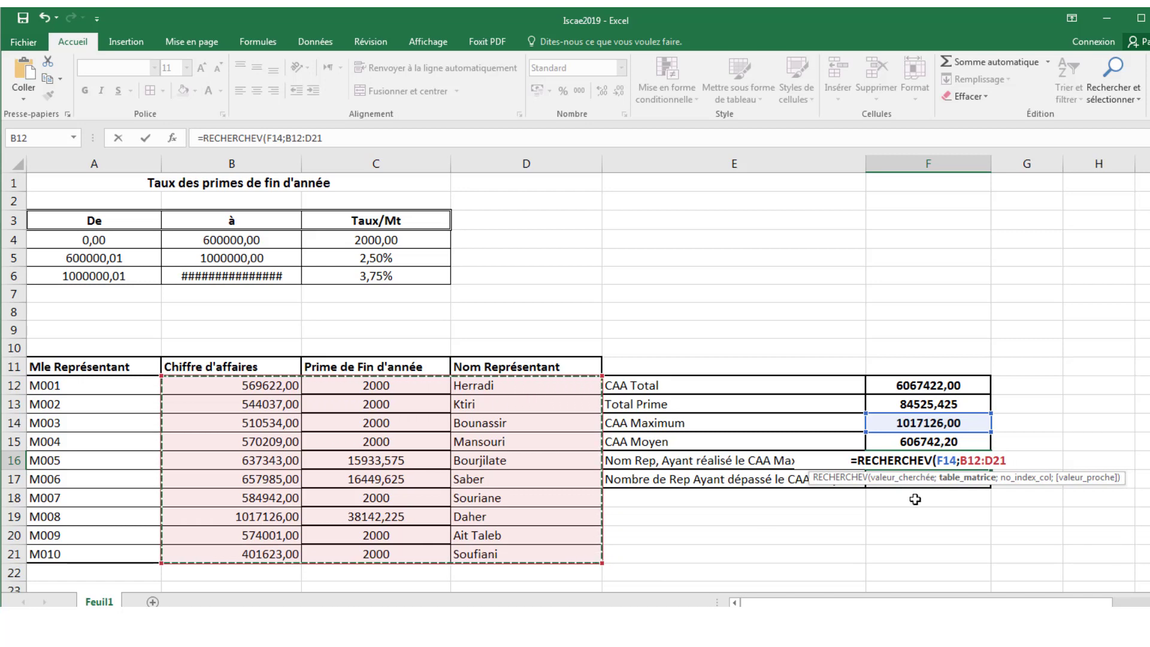
pyautogui.write(';')
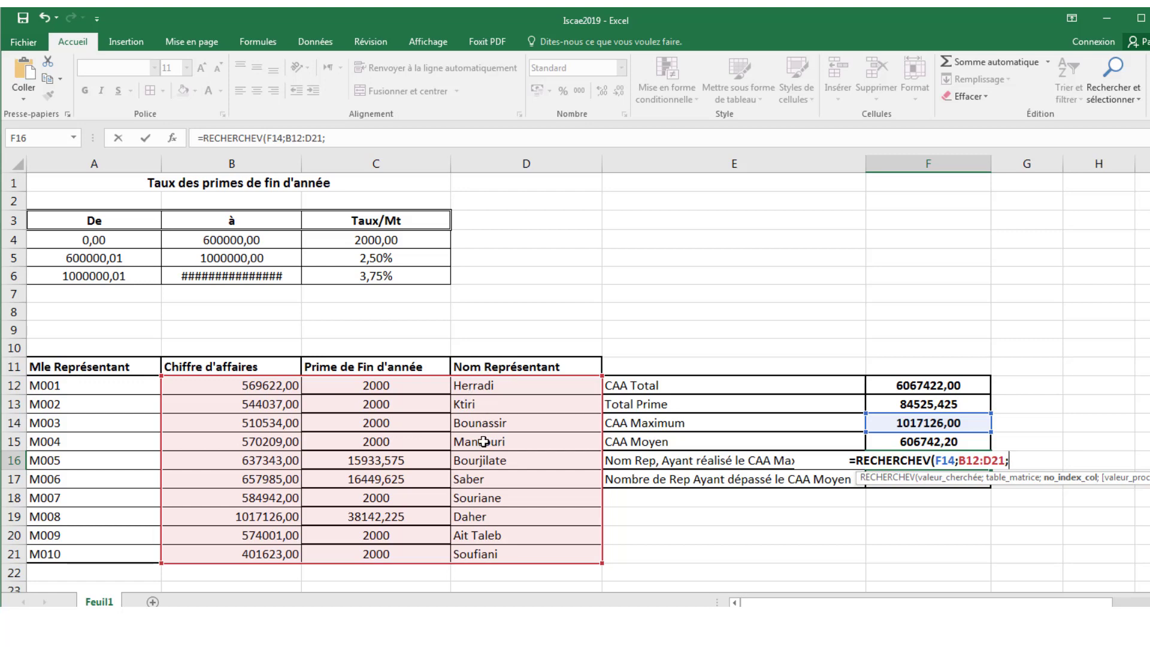
pyautogui.write('3')
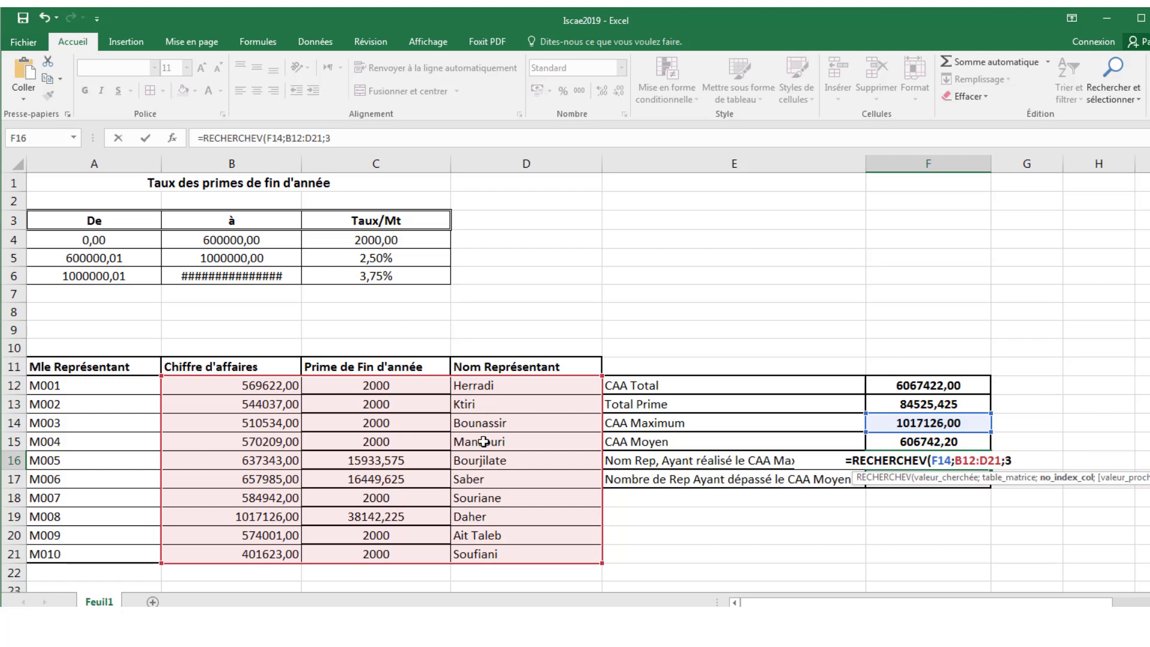
pyautogui.write(';')
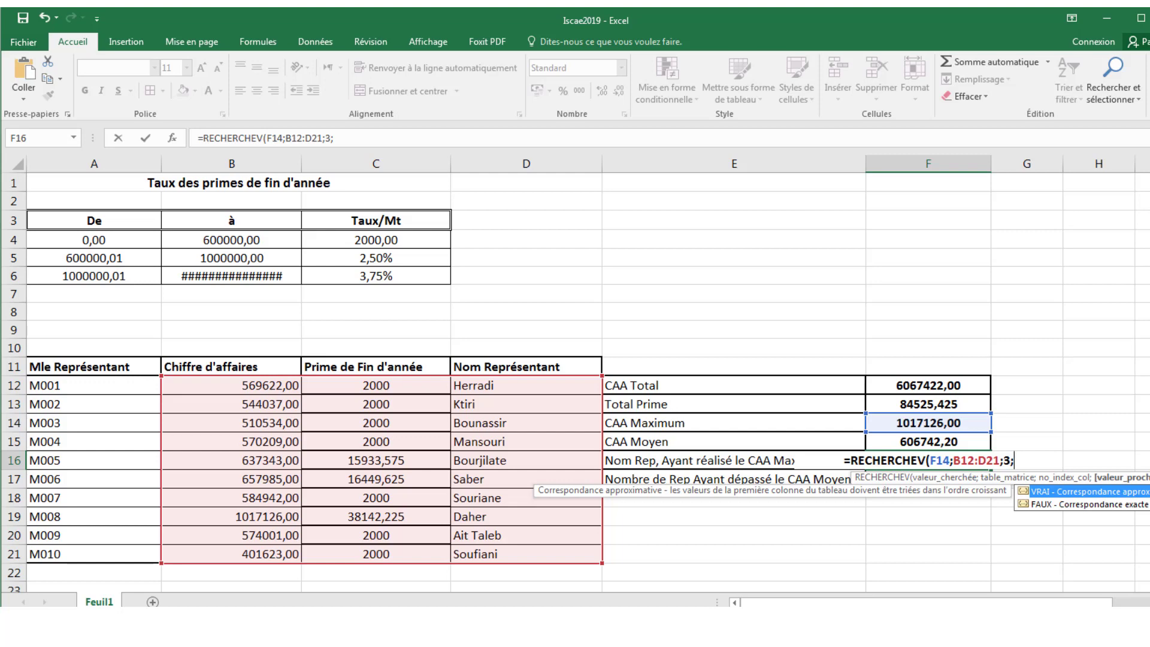
pyautogui.click(1104, 506)
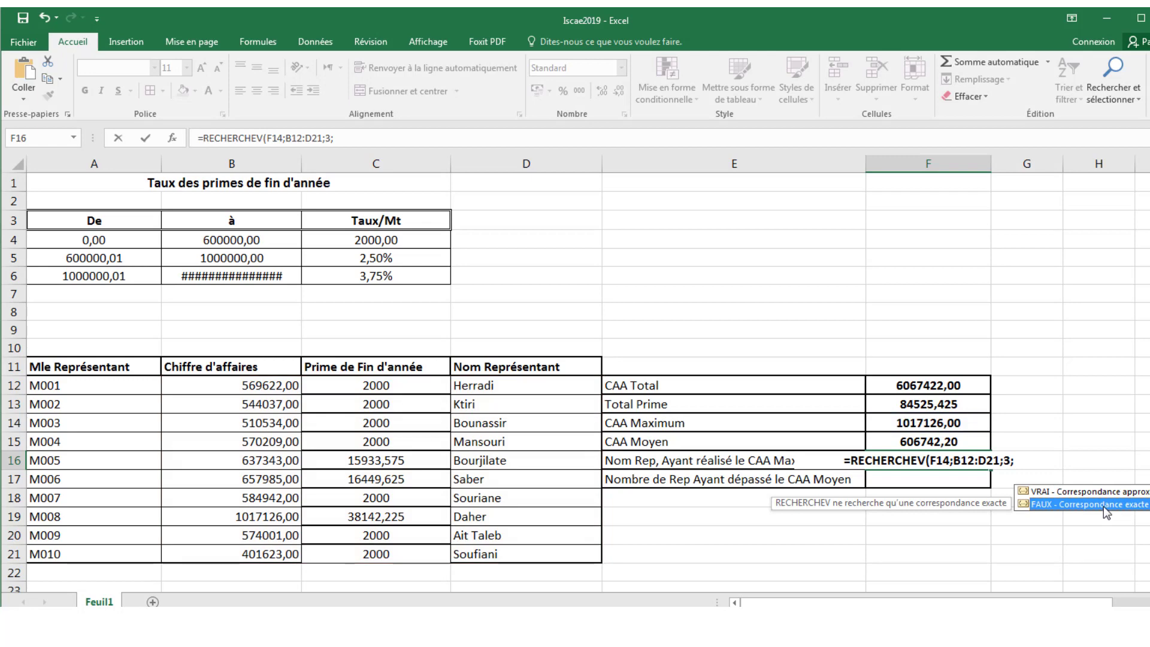
pyautogui.doubleClick(1101, 504)
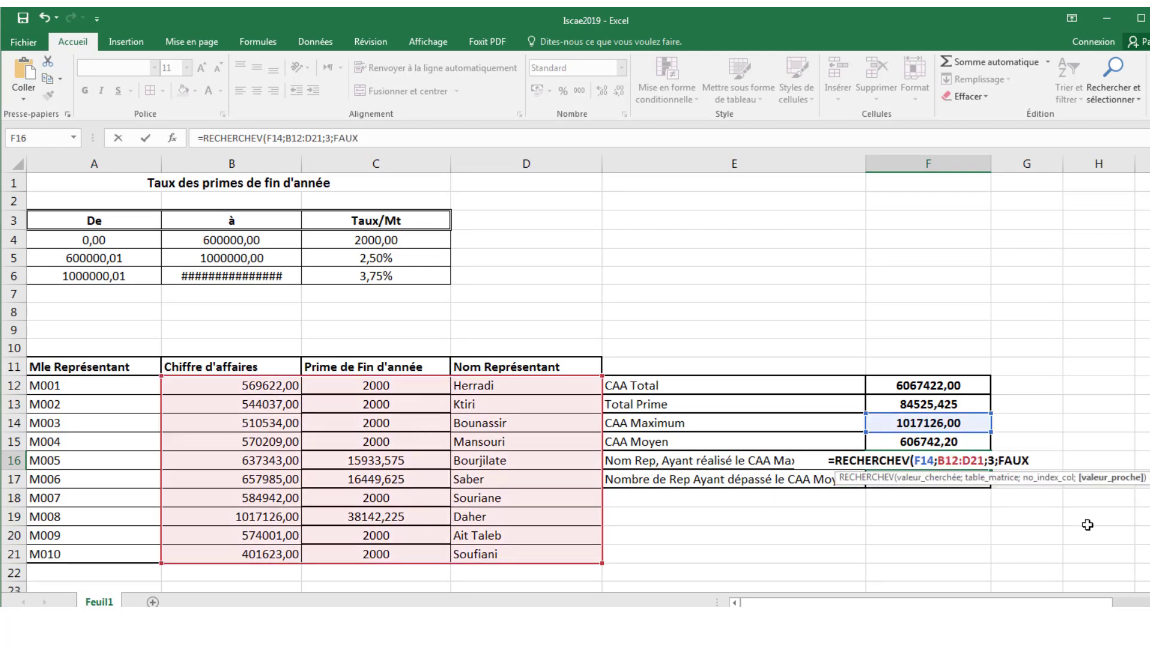
pyautogui.write(')')
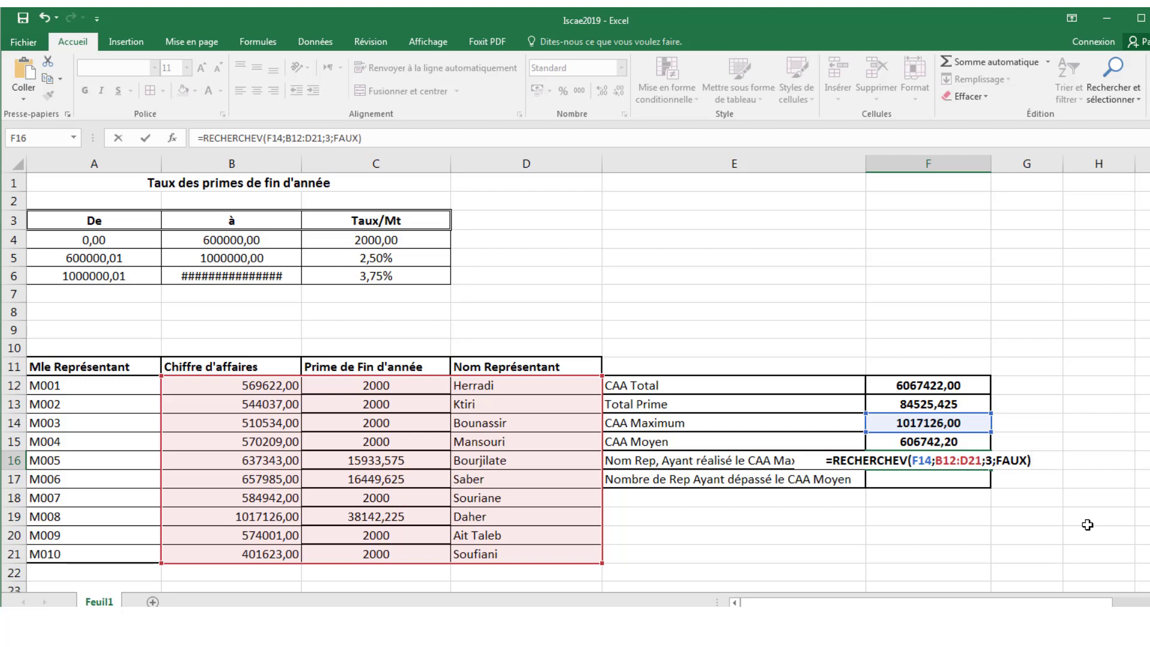
pyautogui.press('Return')
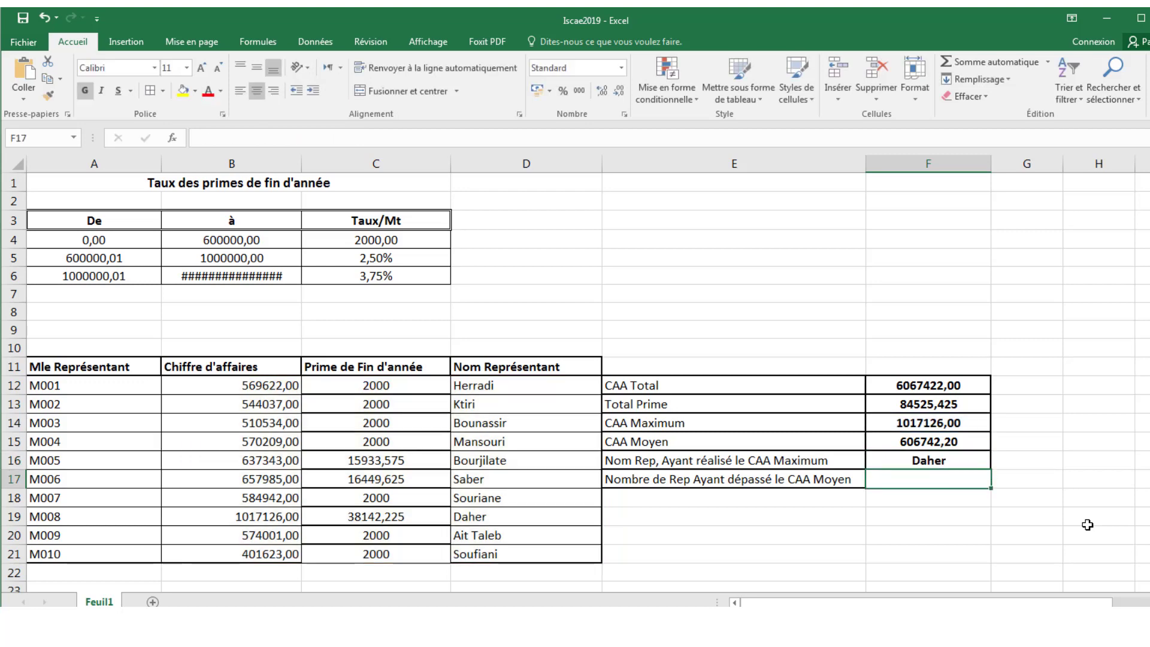
# - Check the lookup in F16 against the turnover in B19 and the representative's name in D19
pyautogui.click(277, 516)
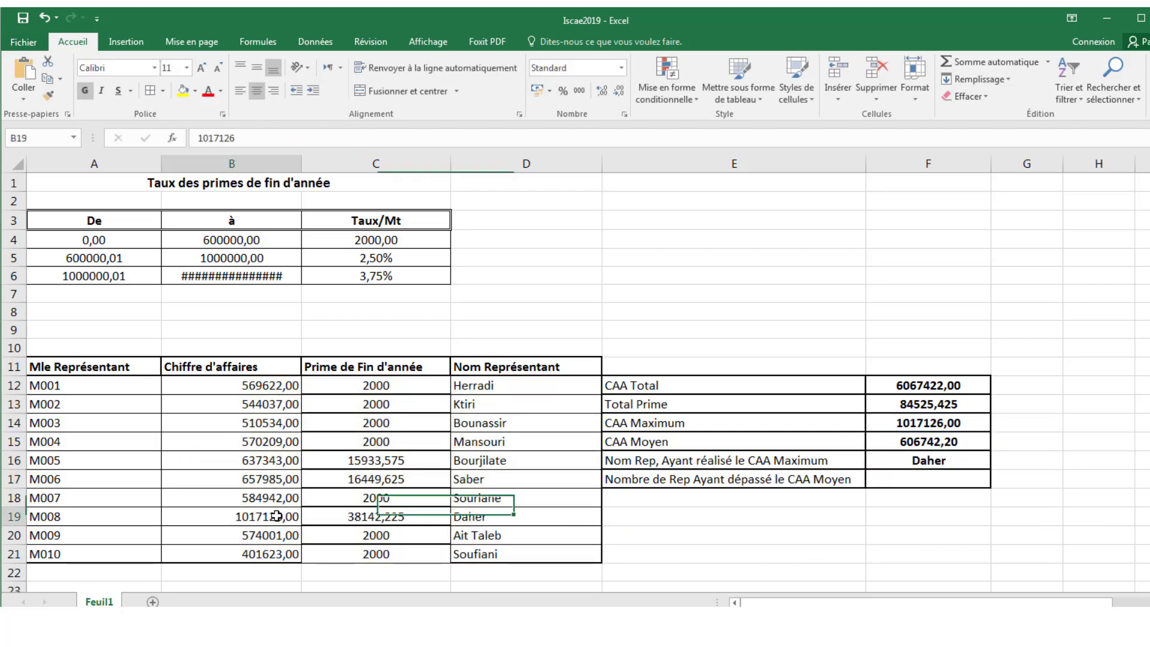
pyautogui.click(471, 519)
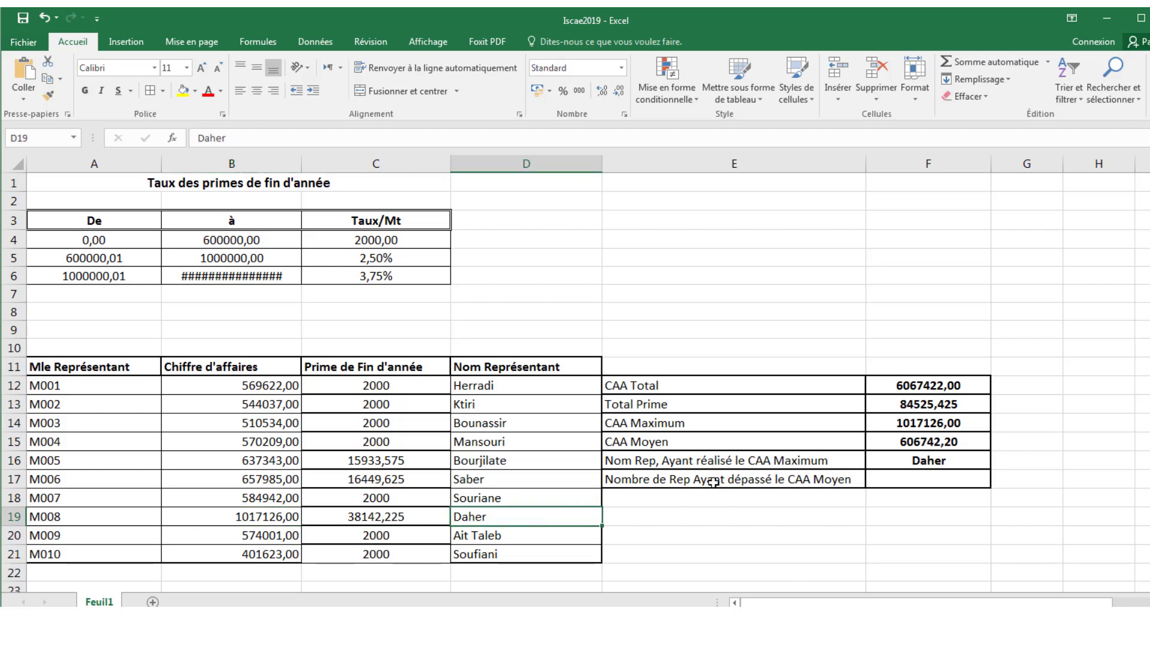
pyautogui.click(938, 461)
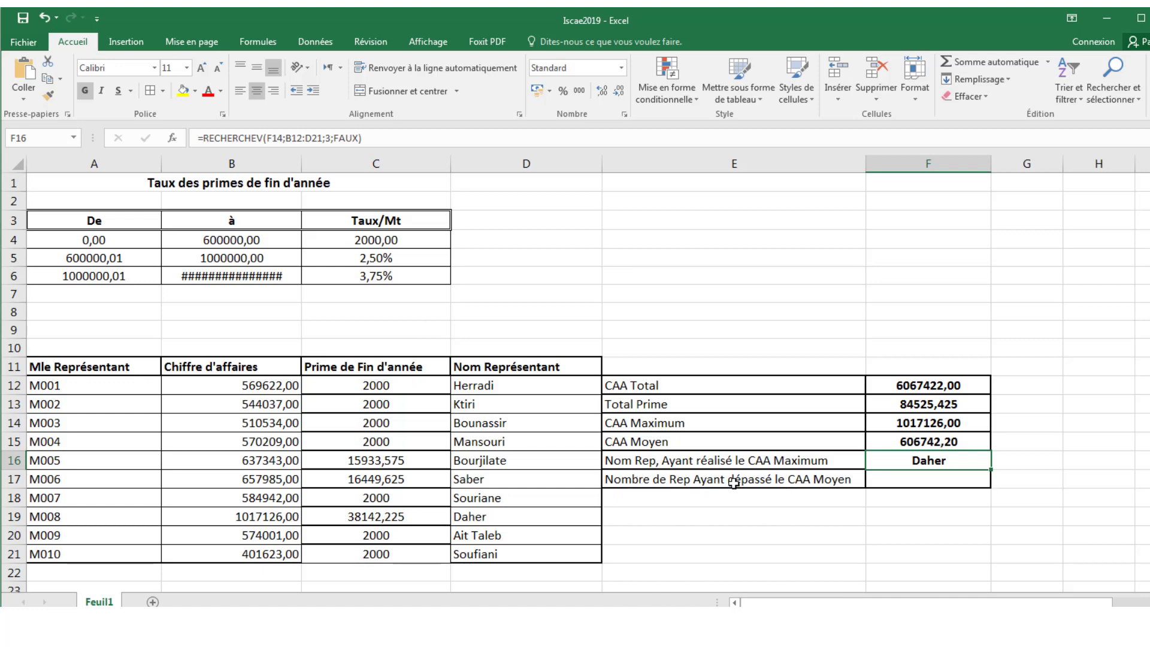
# - Count the representatives whose turnover exceeds the CAA Moyen in F17 with the formula =nb.si(B12:B21;">"&F15)
pyautogui.click(926, 482)
pyautogui.write('=')
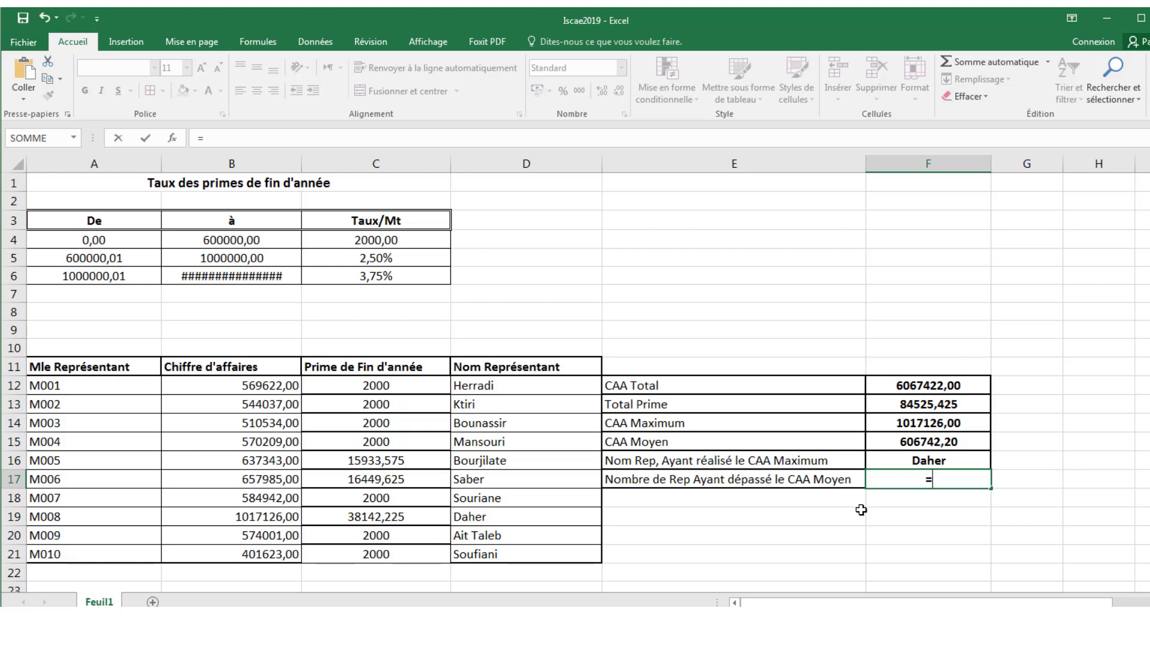
pyautogui.write('nb')
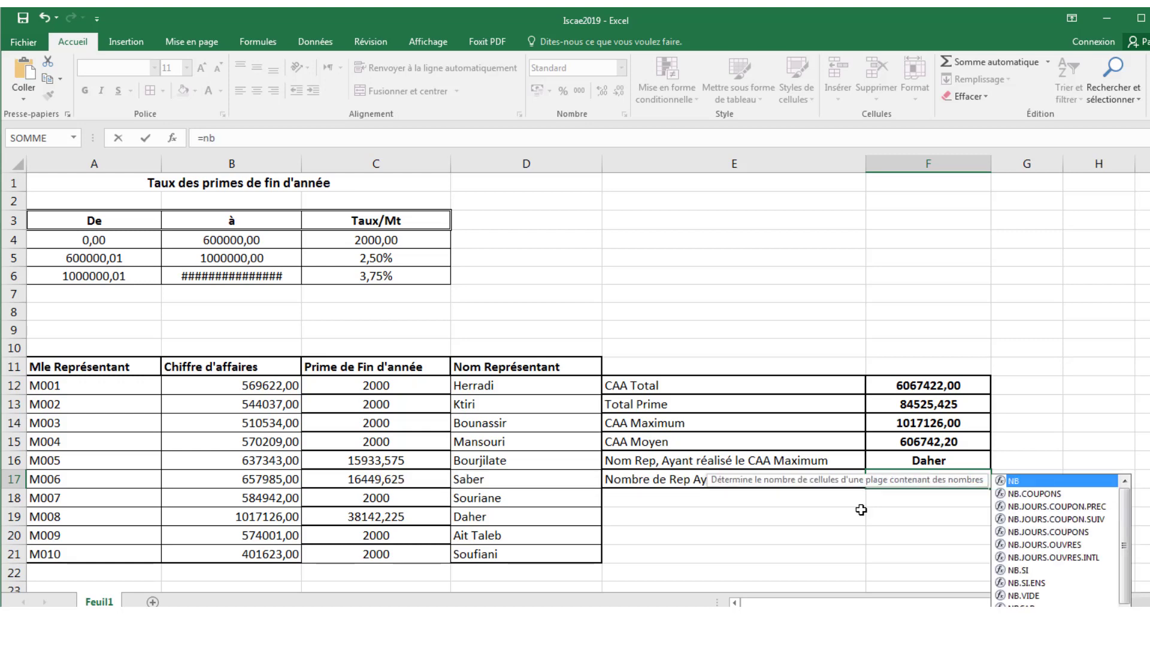
pyautogui.write('.')
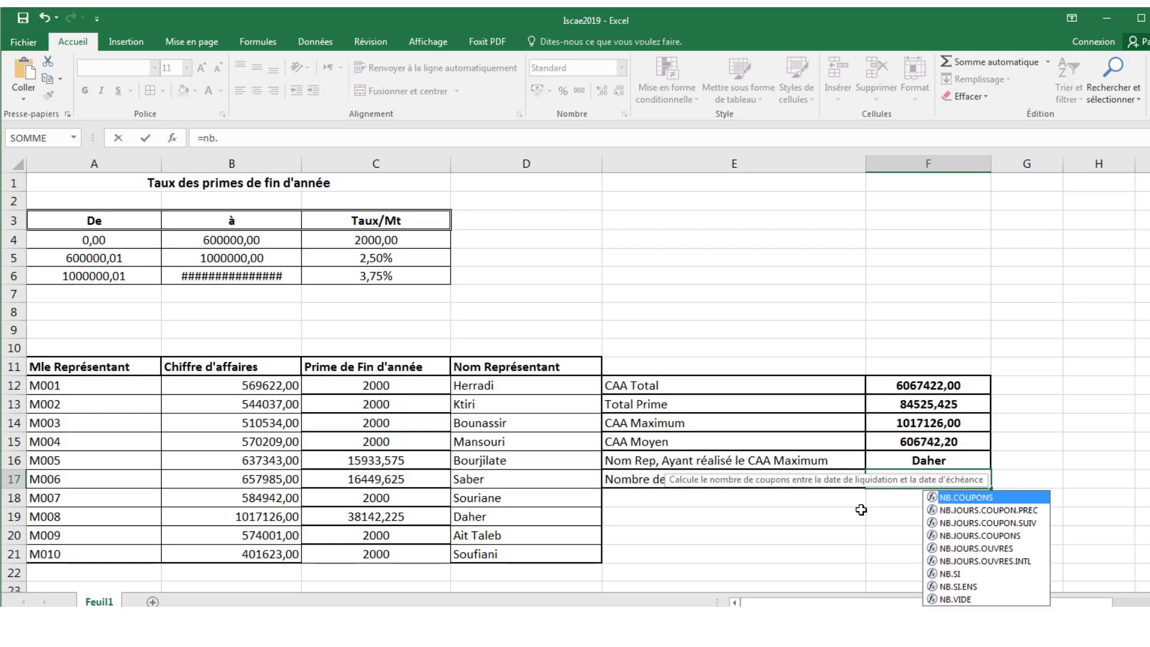
pyautogui.write('si')
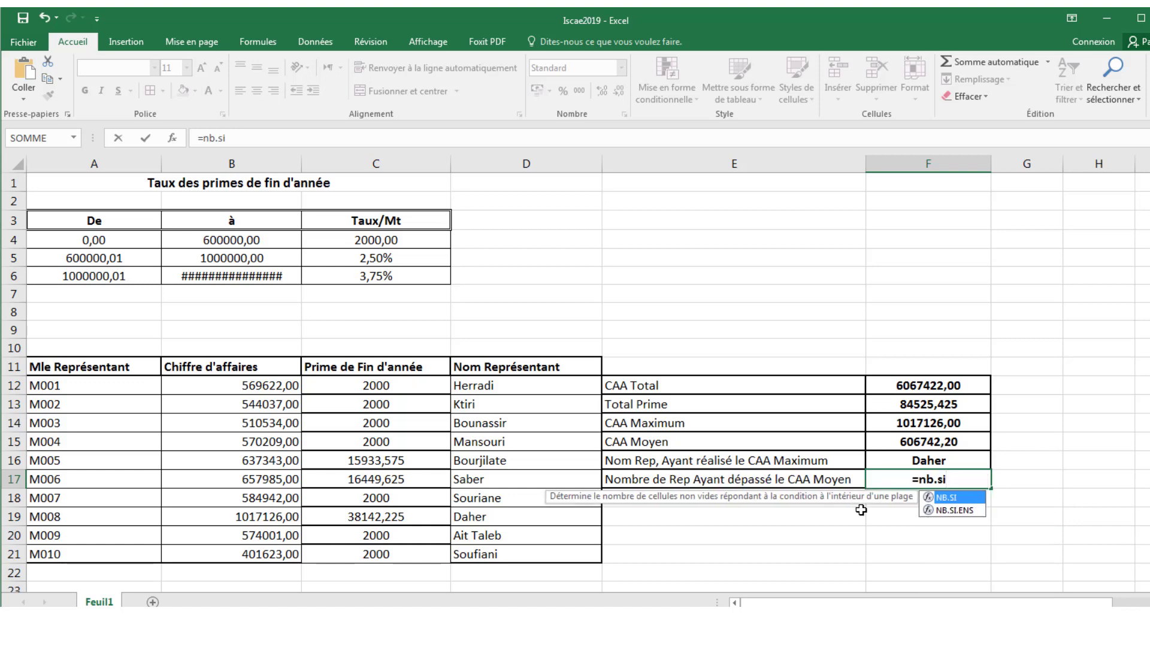
pyautogui.write('(')
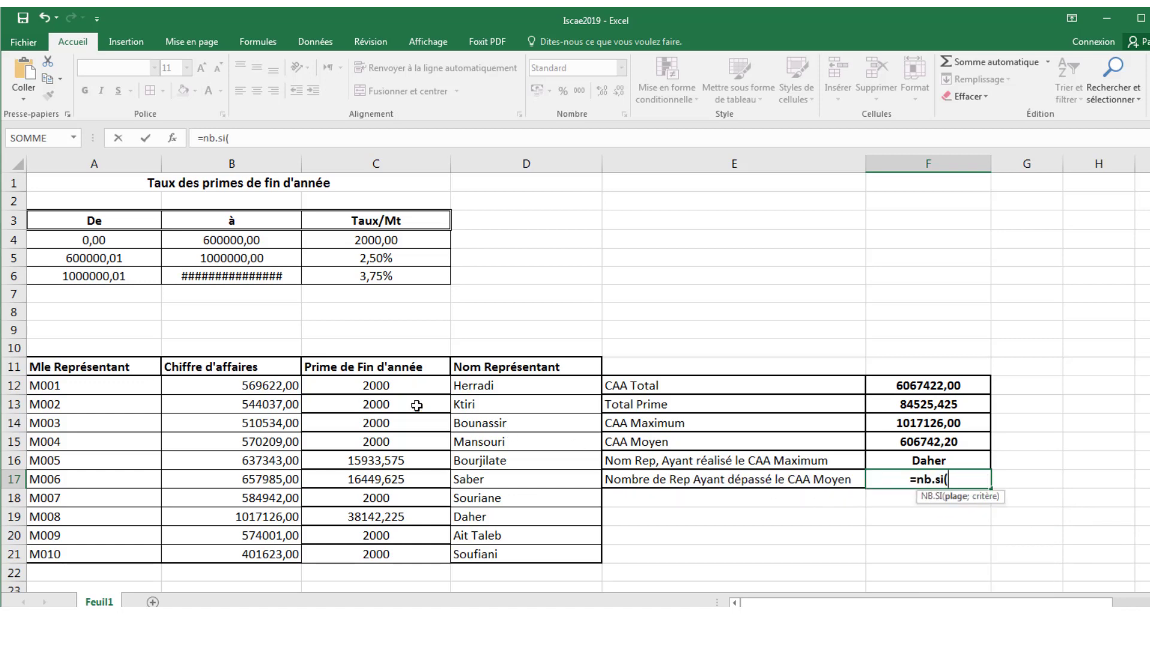
pyautogui.moveTo(274, 386); pyautogui.dragTo(261, 560)
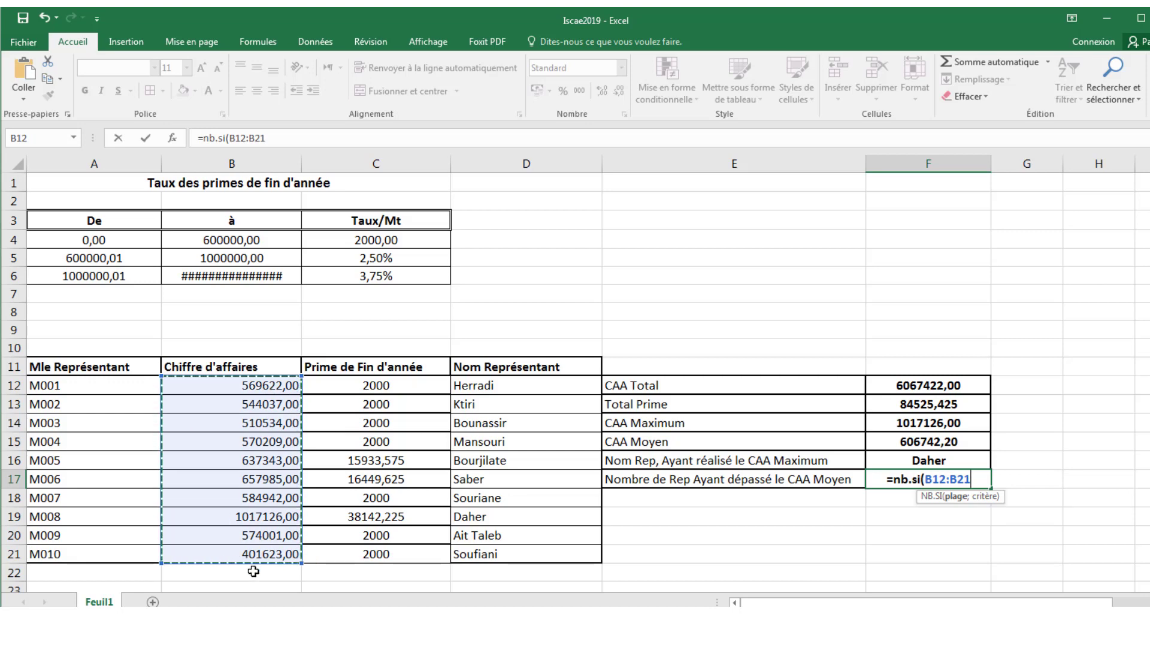
pyautogui.write(';')
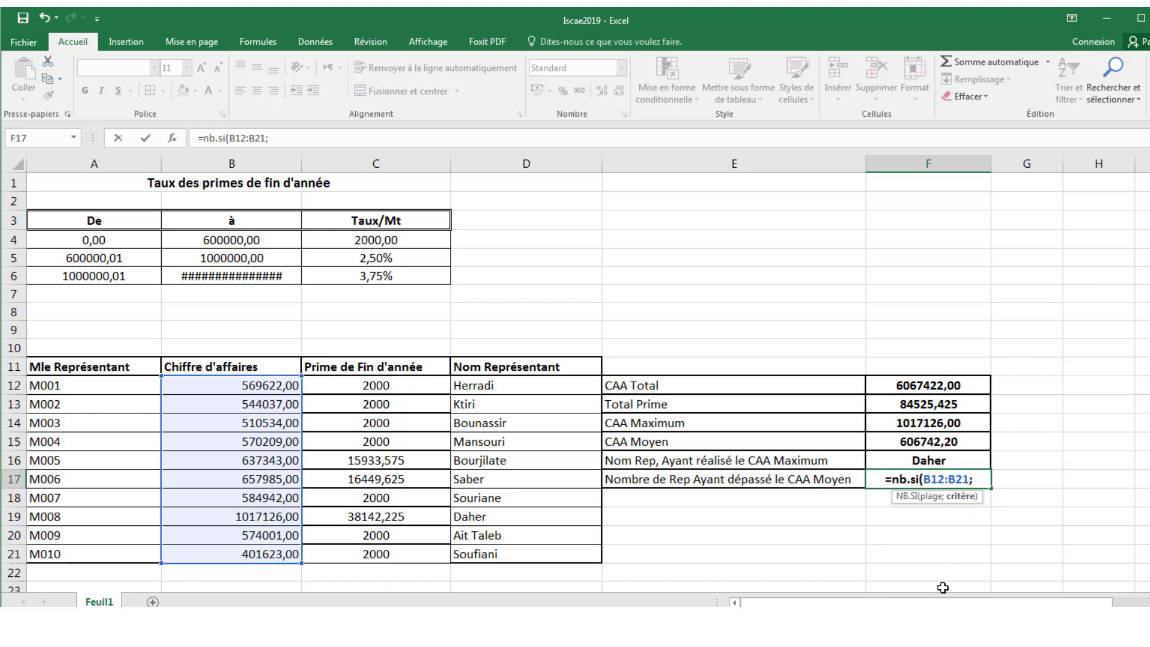
pyautogui.write('"')
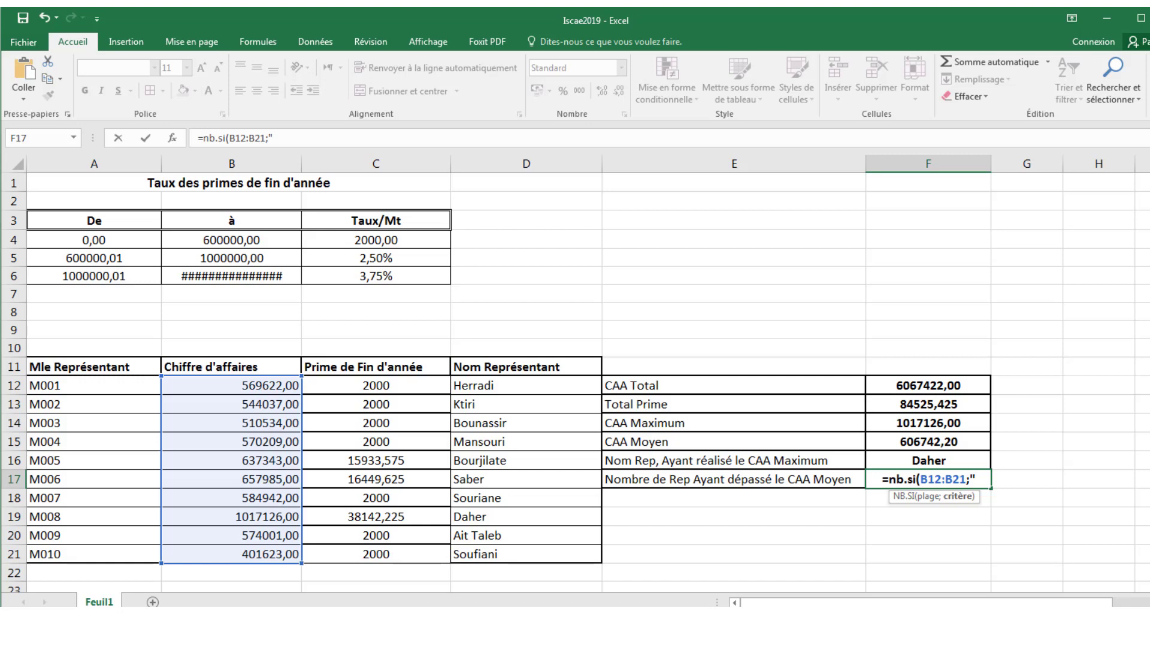
pyautogui.write('>')
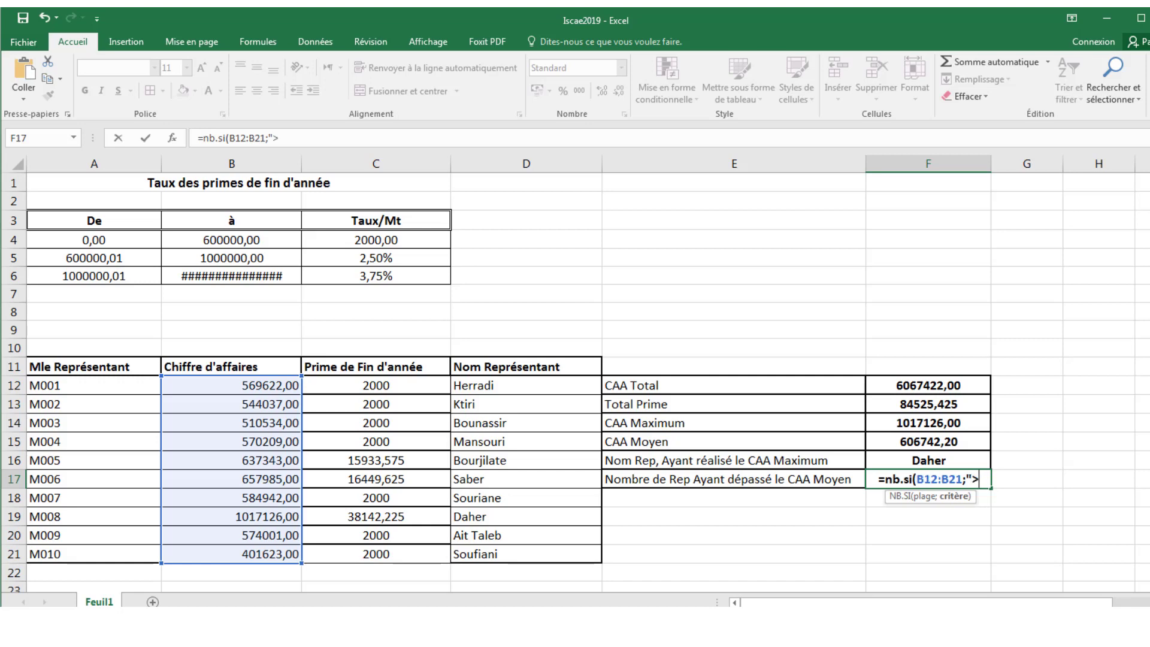
pyautogui.write('"')
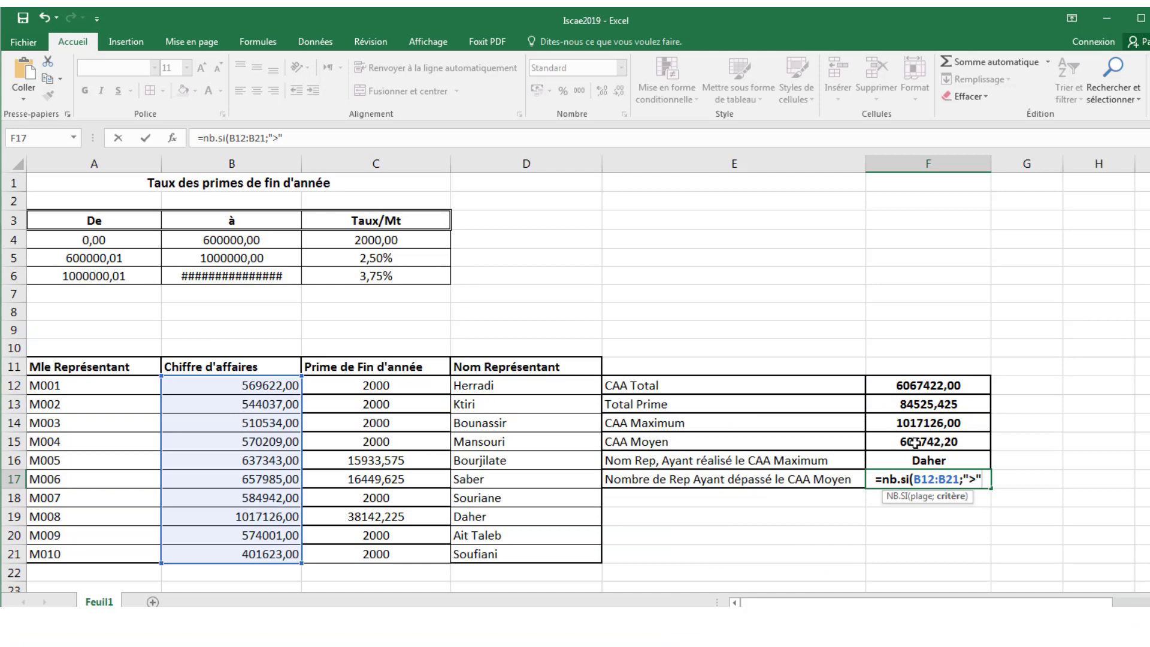
pyautogui.write('&')
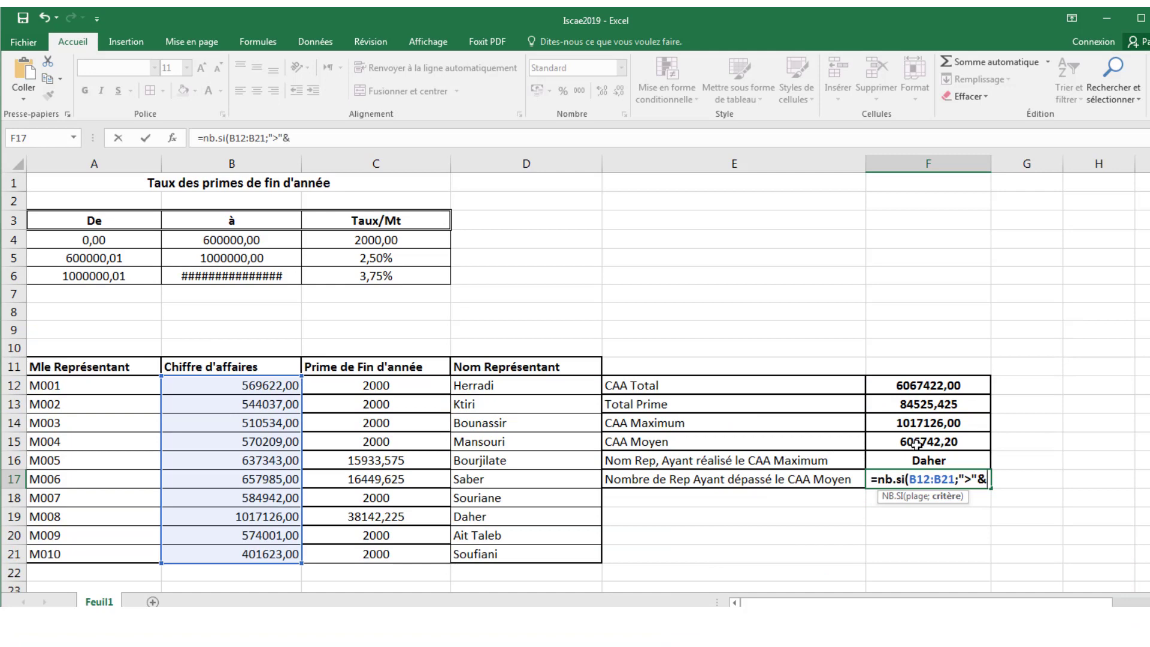
pyautogui.click(917, 443)
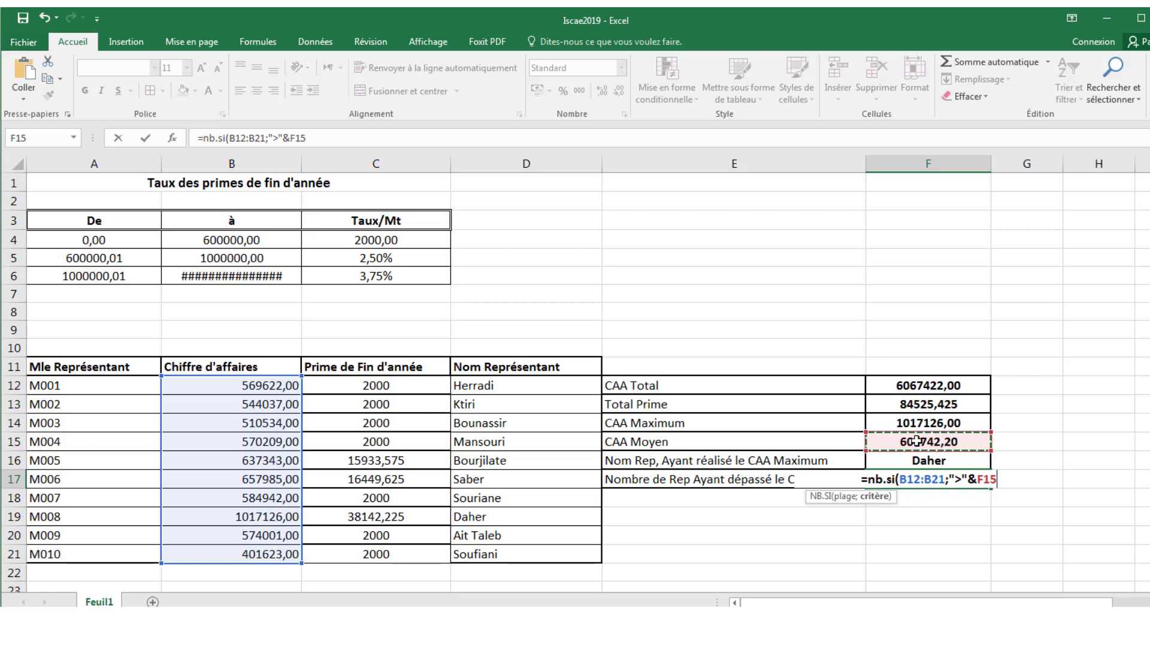
pyautogui.write(')')
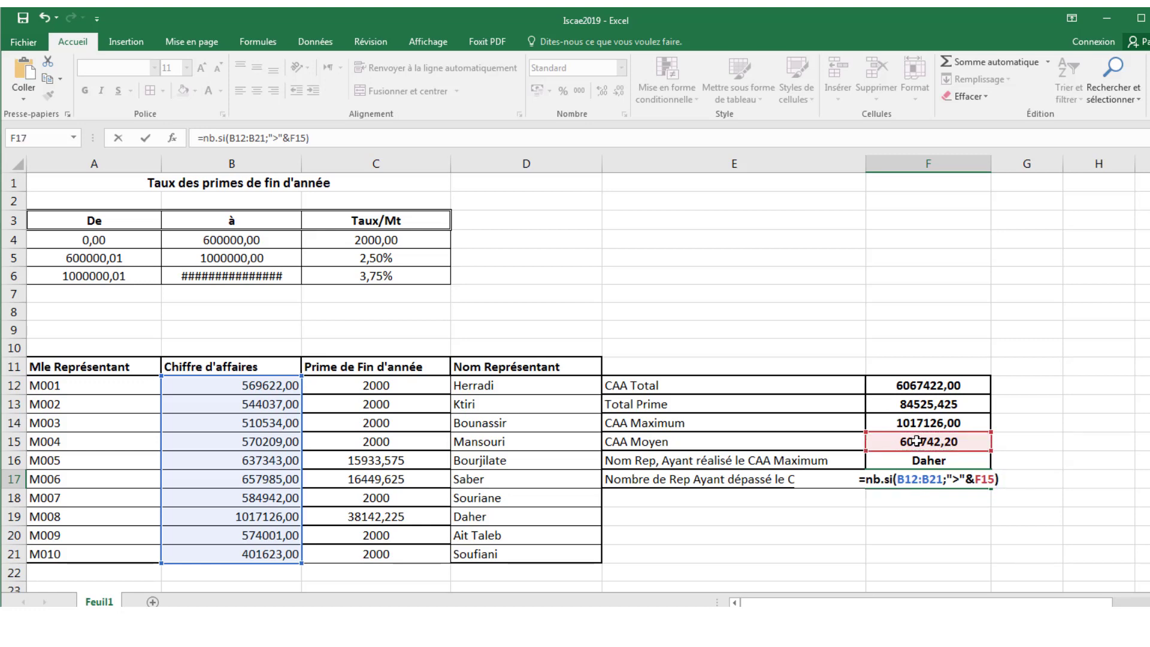
pyautogui.press('Return')
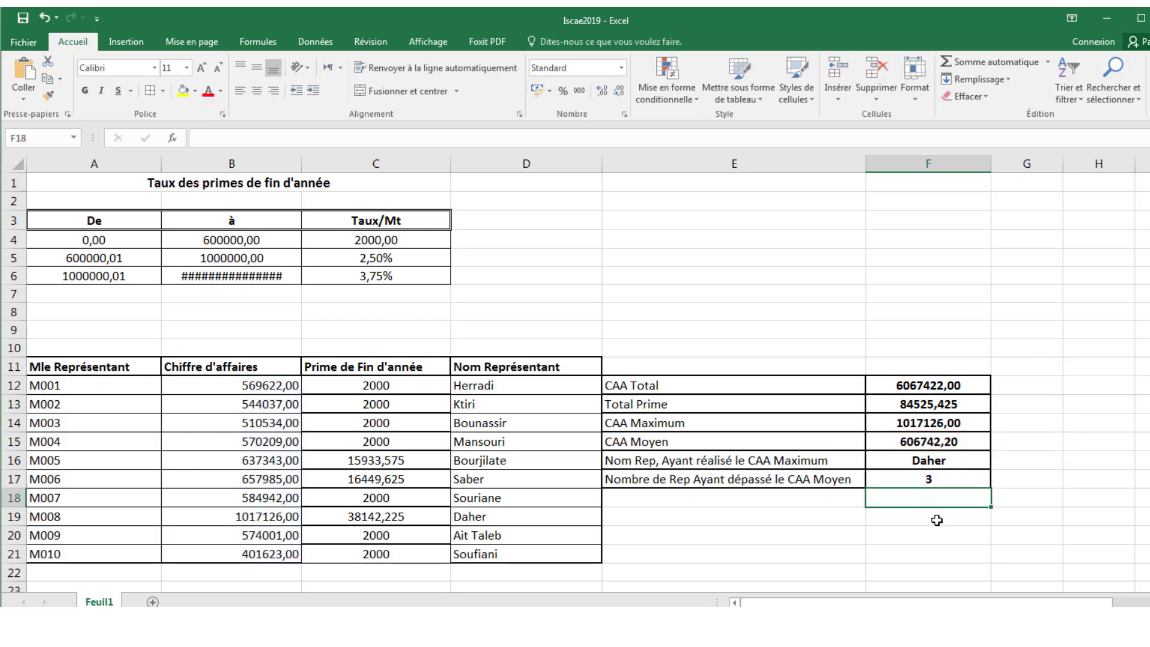
# - Check the count in F17 against the average in F15 and the turnovers in B19, B17 and B16
pyautogui.click(924, 480)
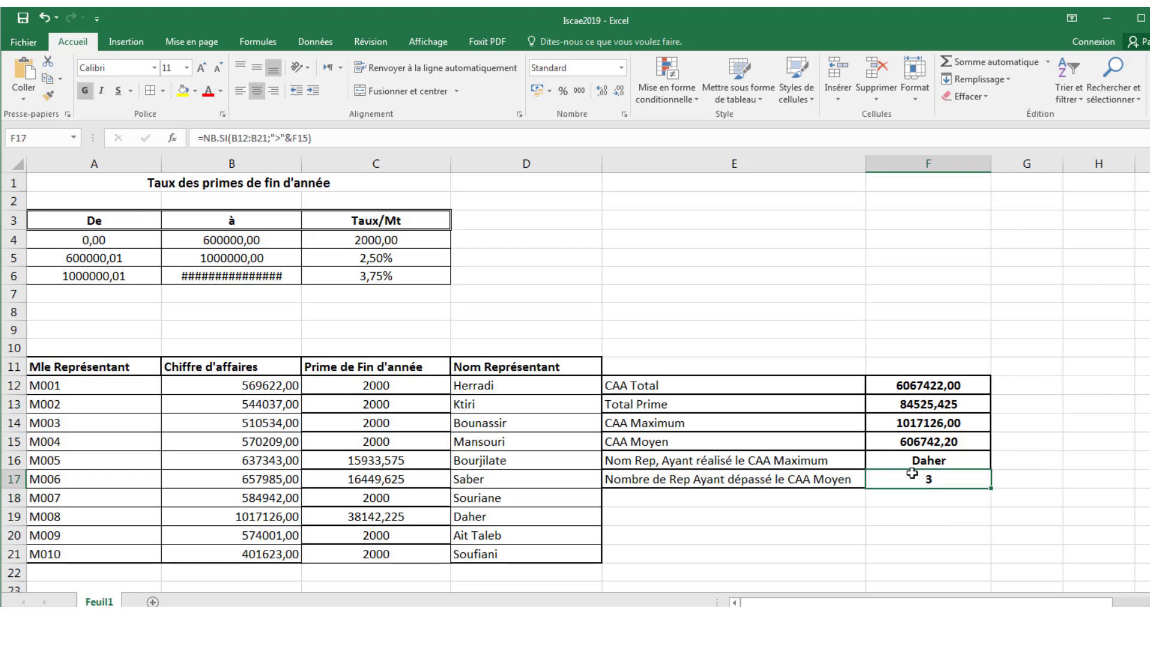
pyautogui.click(899, 443)
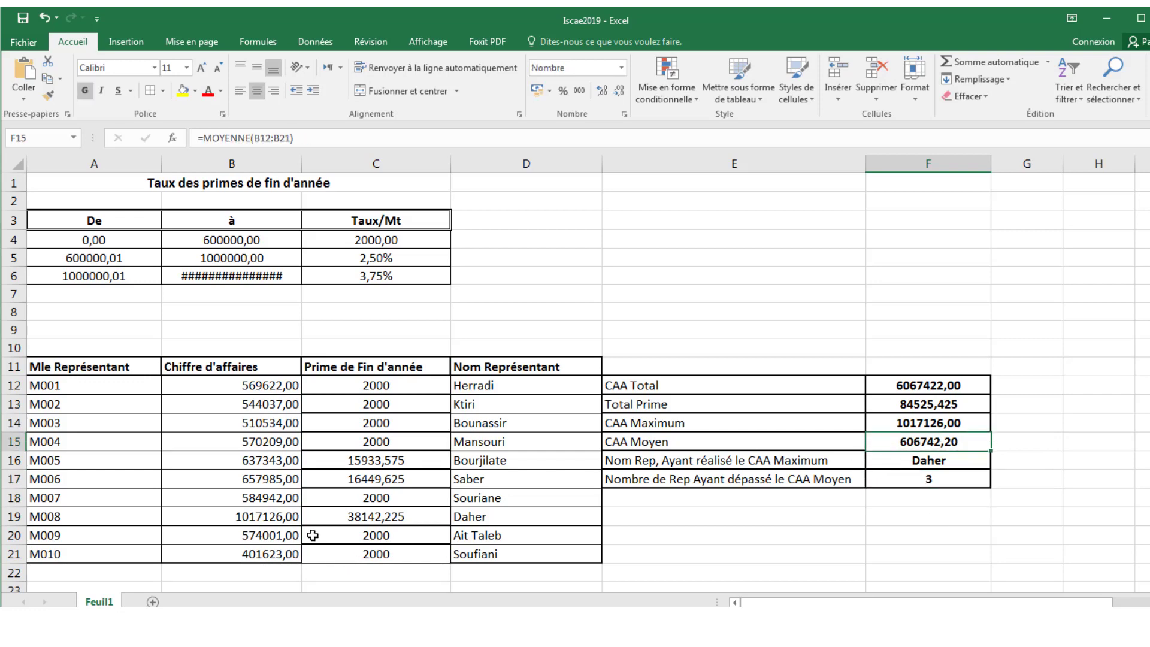
pyautogui.click(256, 516)
pyautogui.click(259, 477)
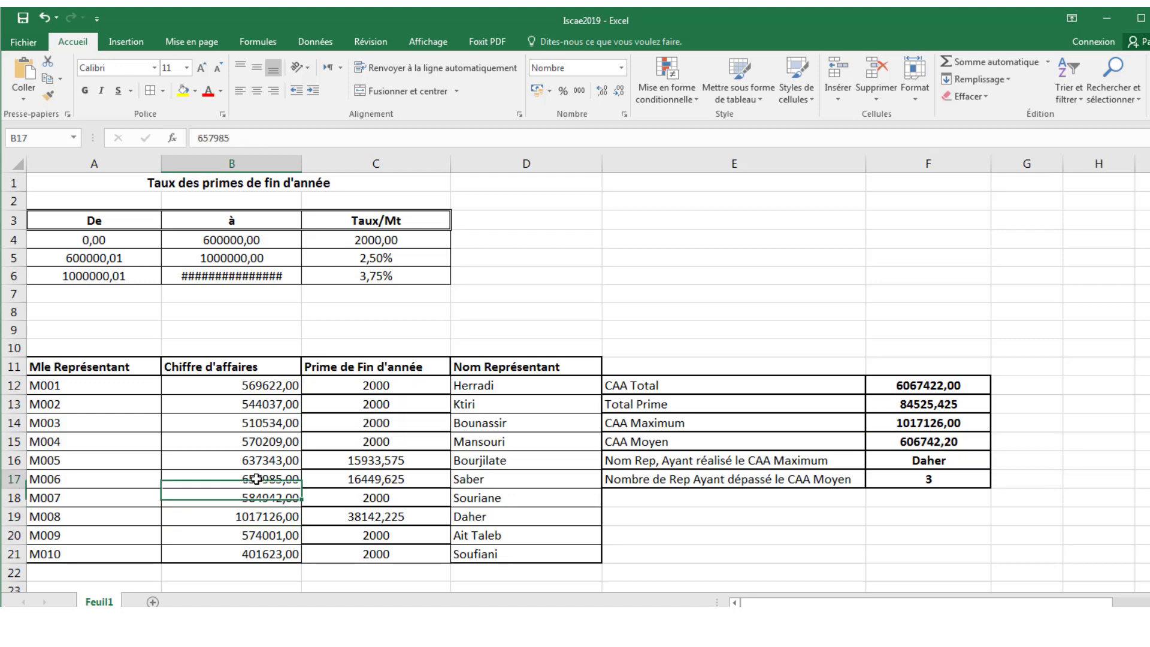
pyautogui.click(258, 460)
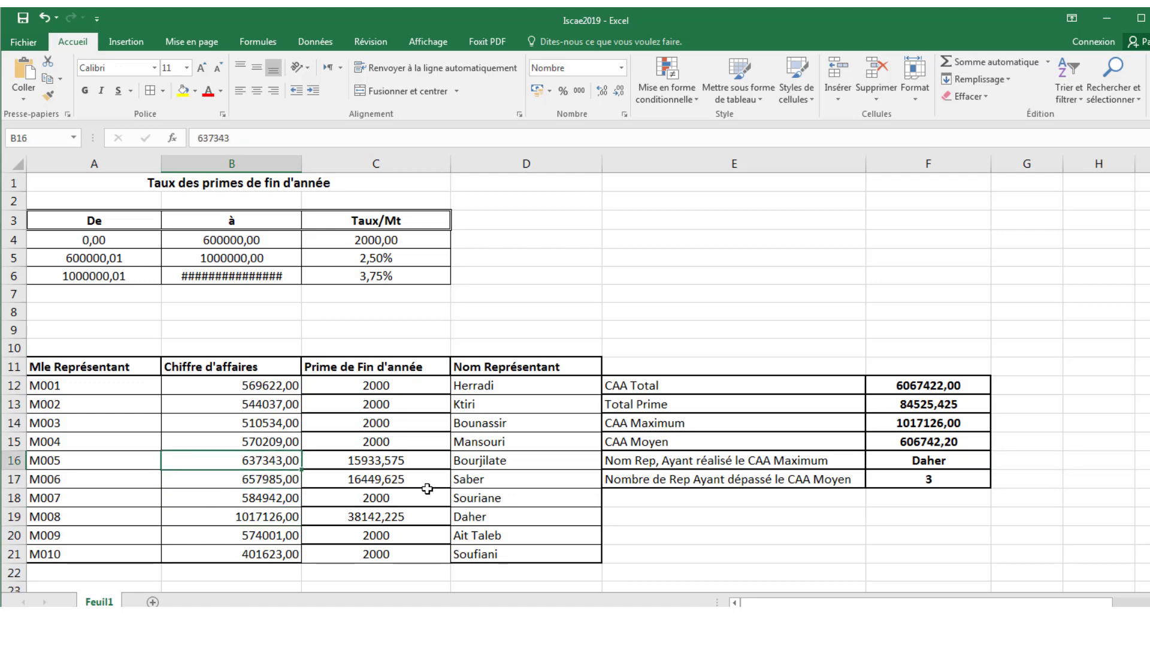